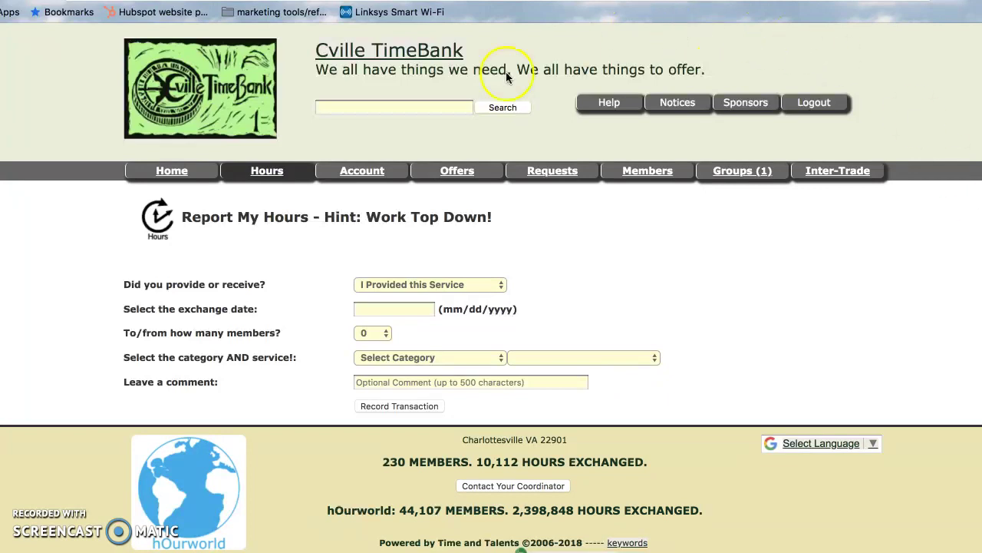
Go from the home page to your own account page and review the profile and bio.
left_click(170, 175)
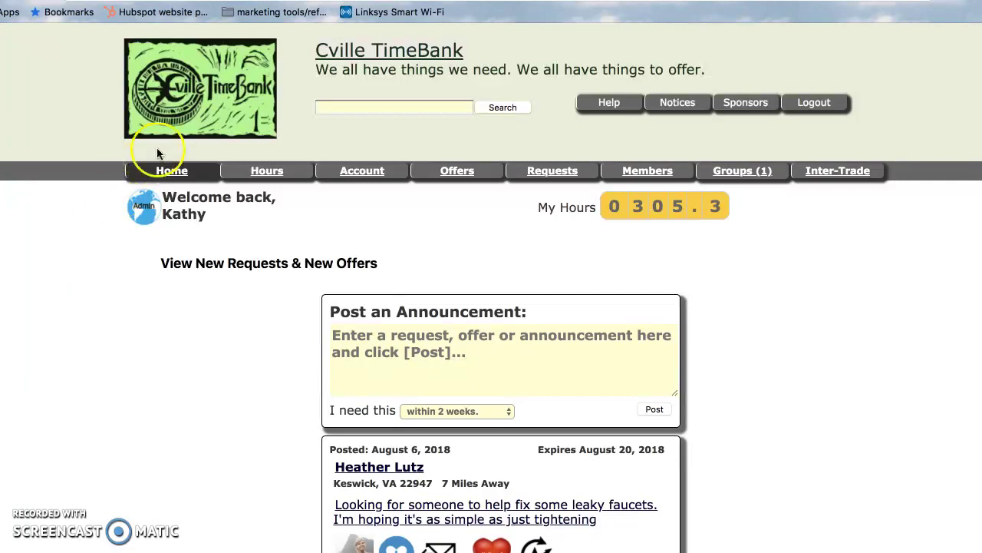
mouse_move(342, 170)
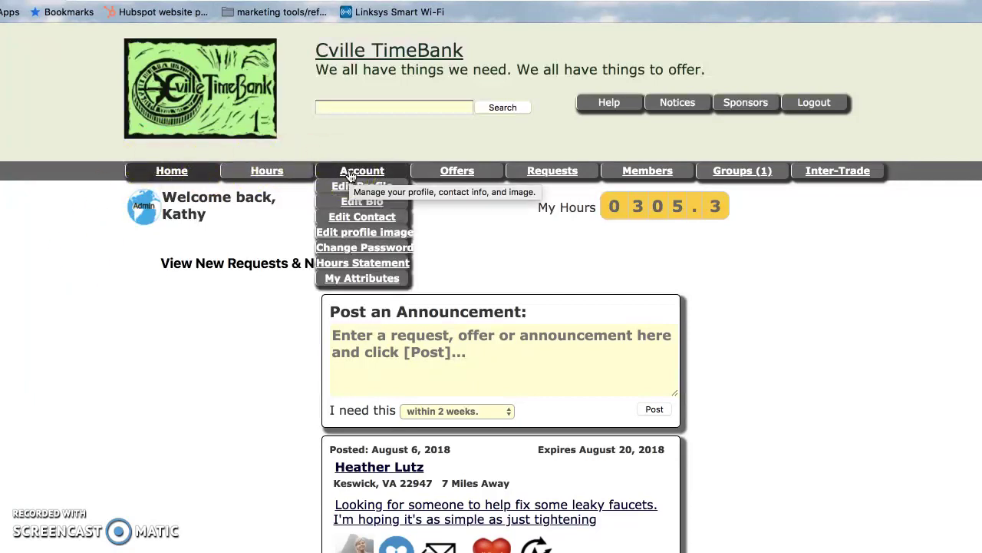
left_click(350, 177)
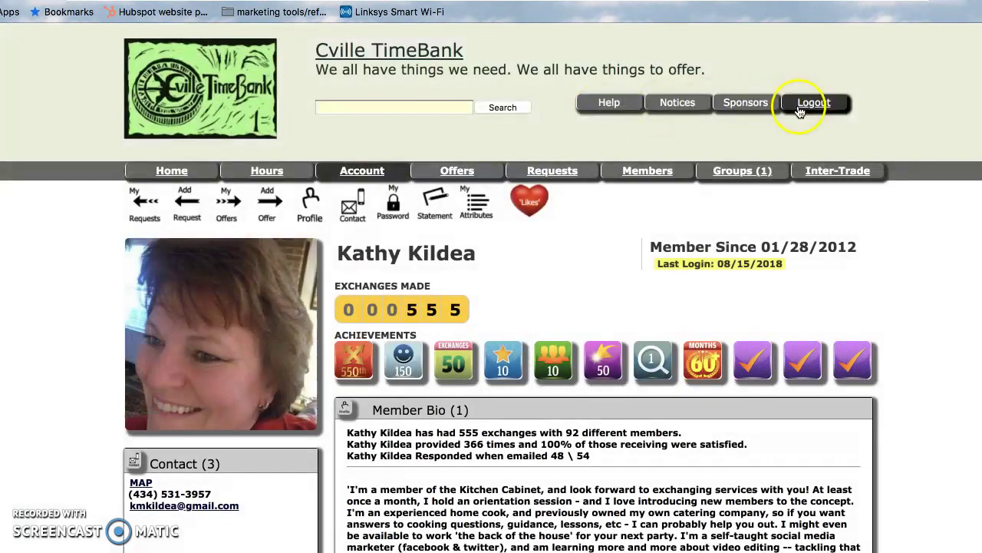
scroll(927, 119, "down", 4)
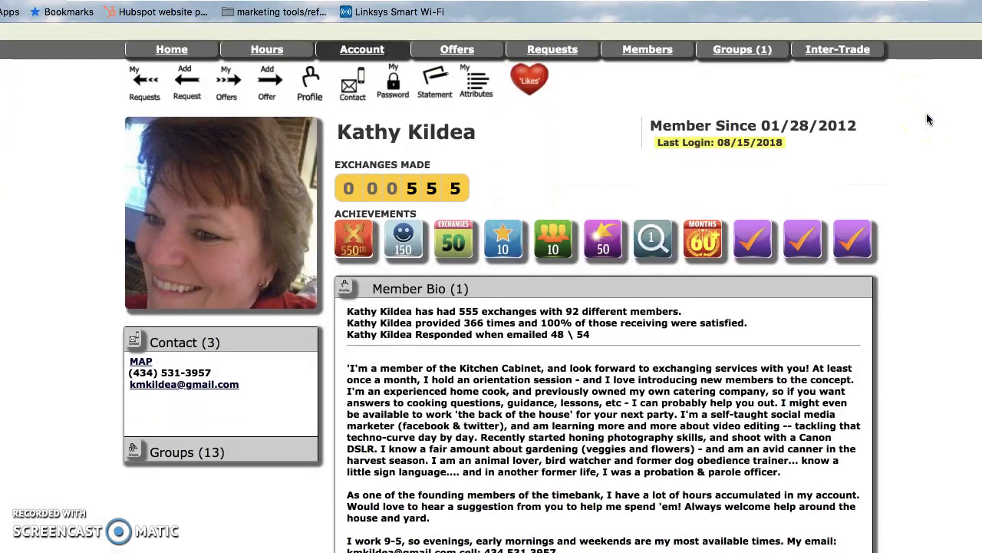
scroll(927, 119, "up", 1)
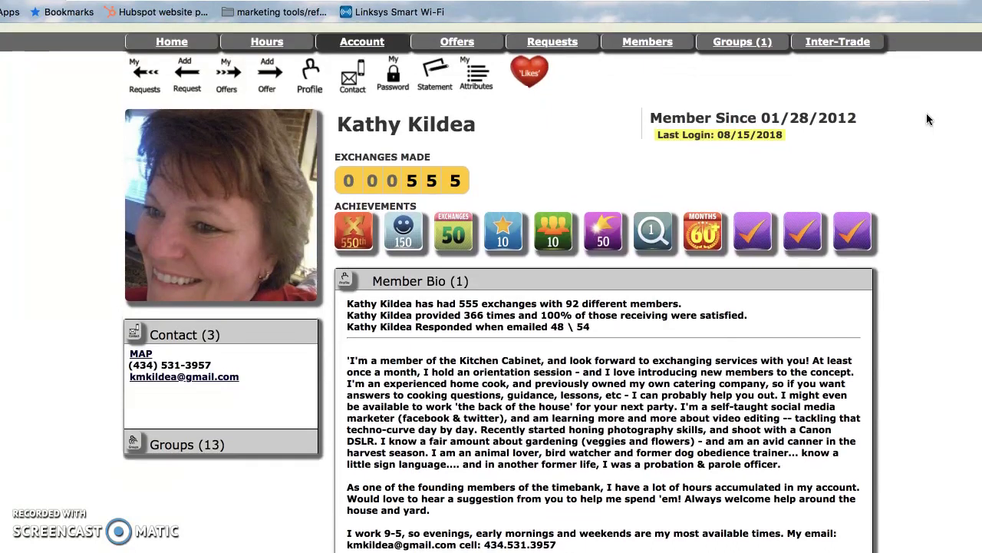
scroll(927, 119, "up", 1)
scroll(927, 119, "up", 2)
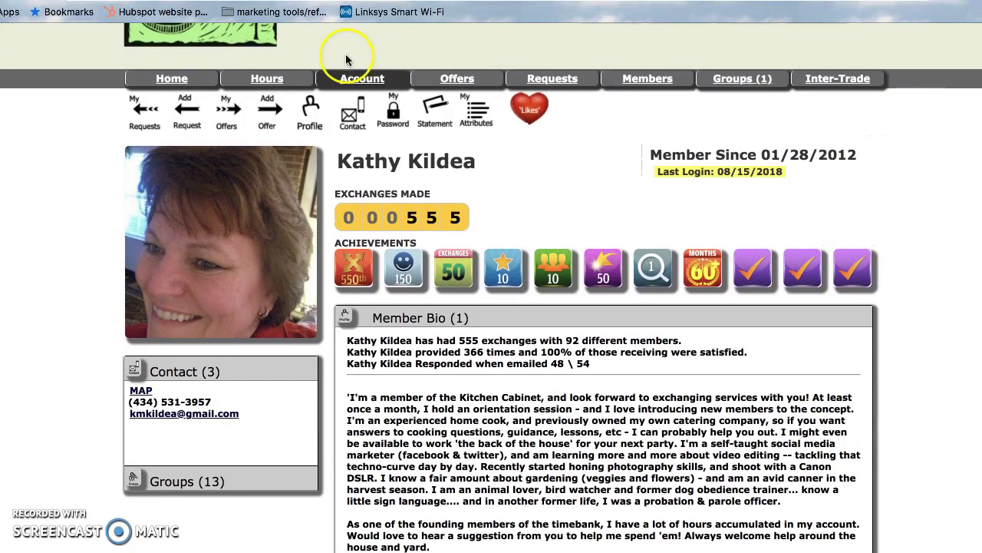
From the home page, search for a member by first name and open the profile from the matching member bio.
left_click(170, 80)
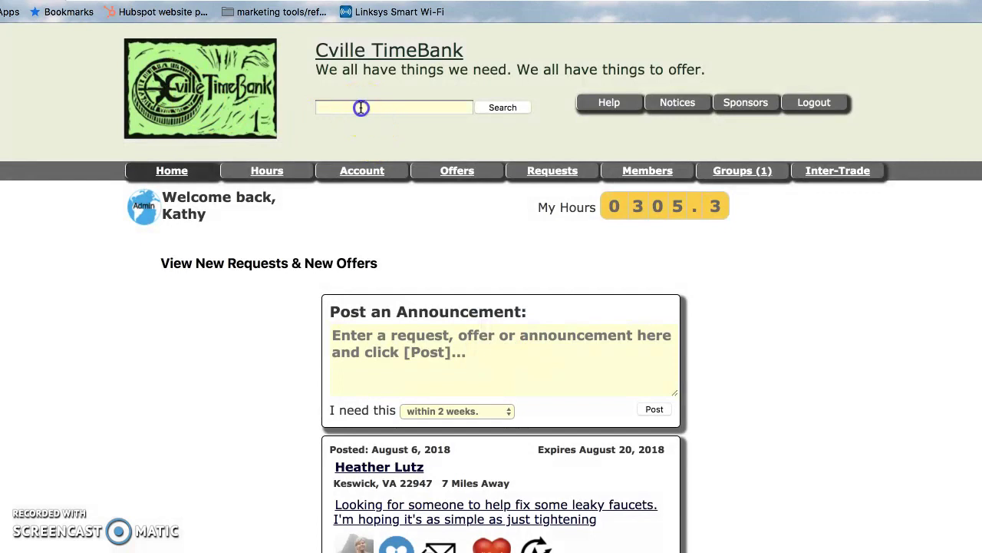
left_click(359, 108)
type("char")
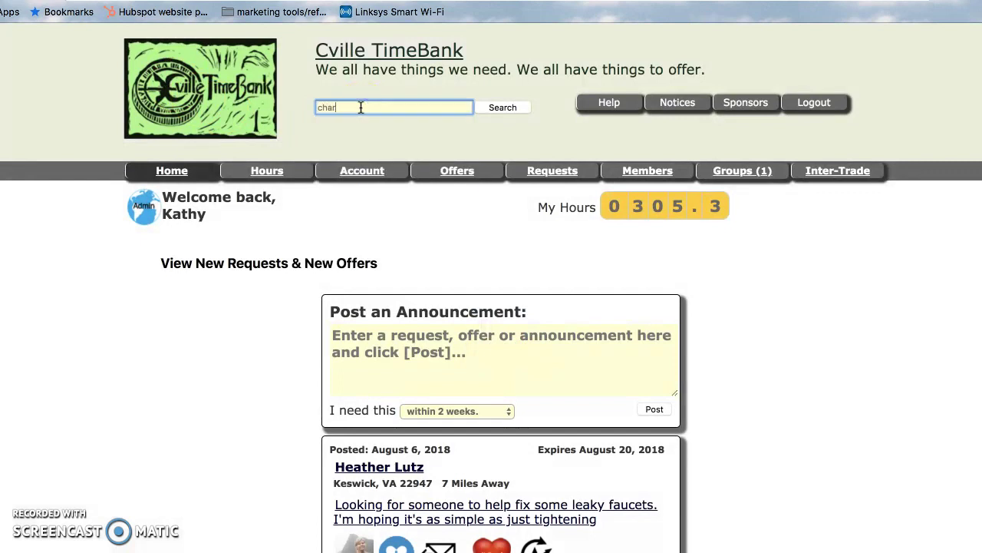
type("lotte")
key("Return")
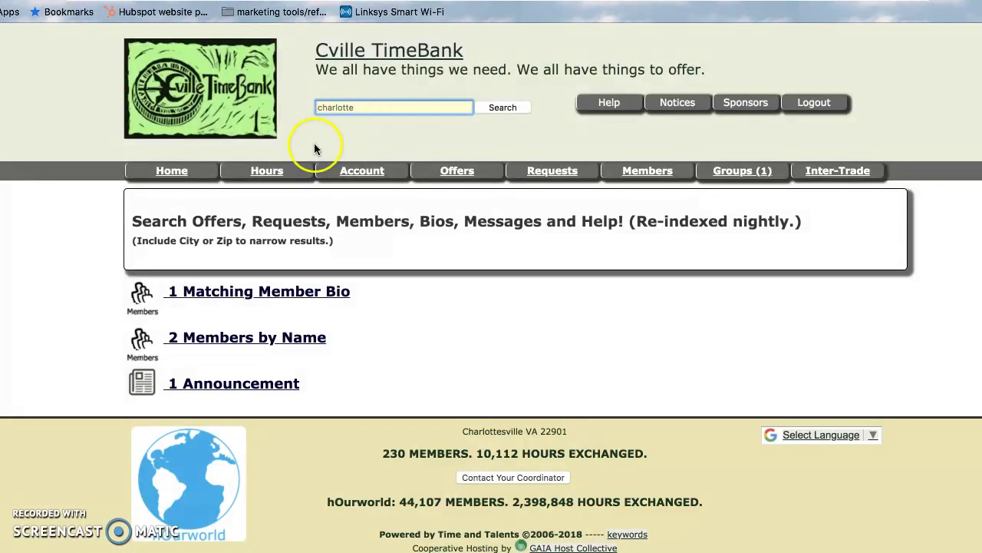
left_click(270, 292)
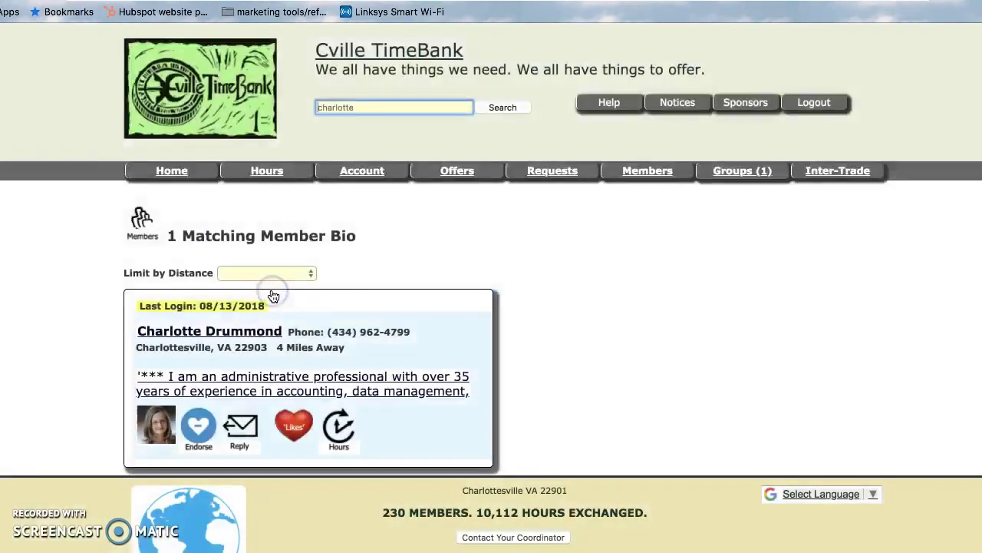
left_click(237, 333)
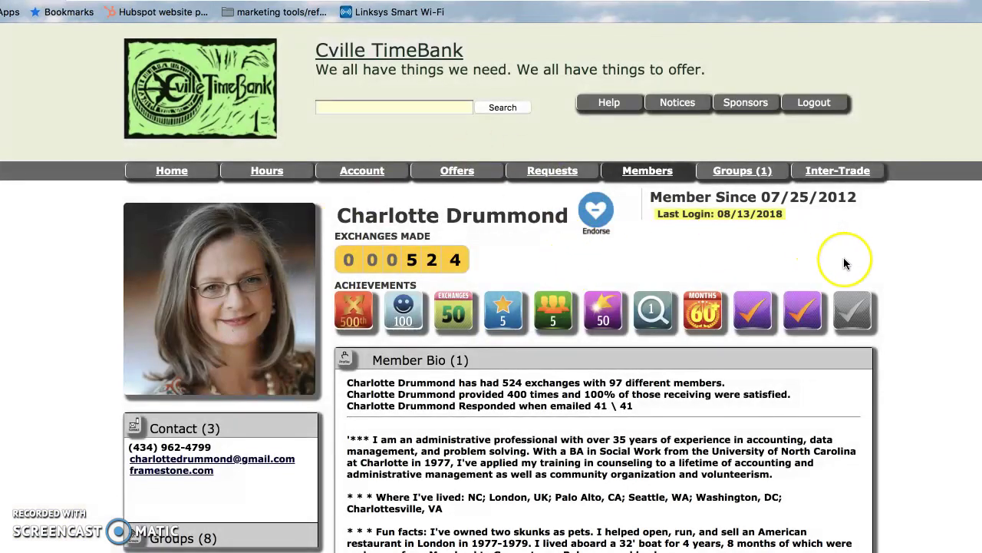
Examine this member's achievements, contact details and full bio, including the interests and skills keywords.
scroll(844, 263, "down", 2)
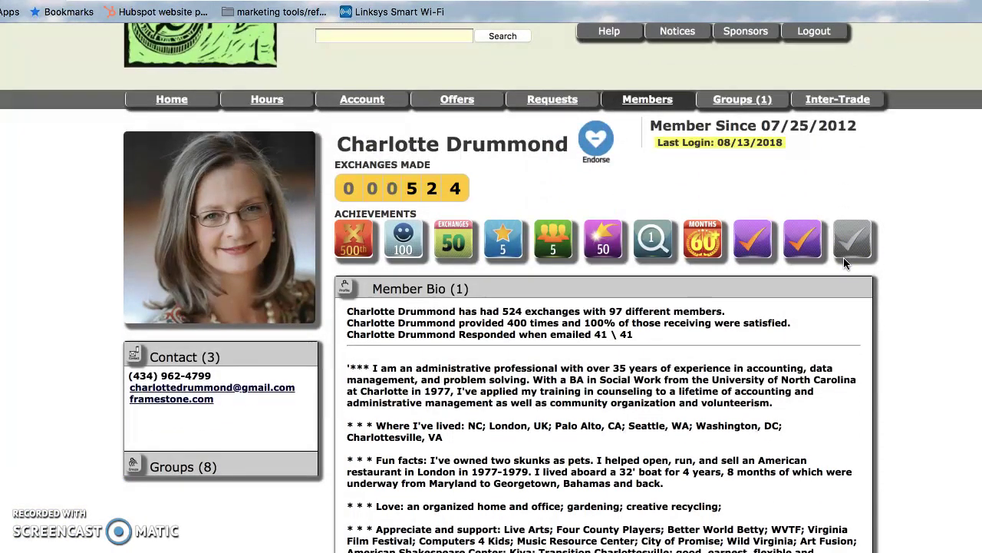
left_click(900, 266)
scroll(902, 271, "down", 2)
scroll(902, 270, "down", 2)
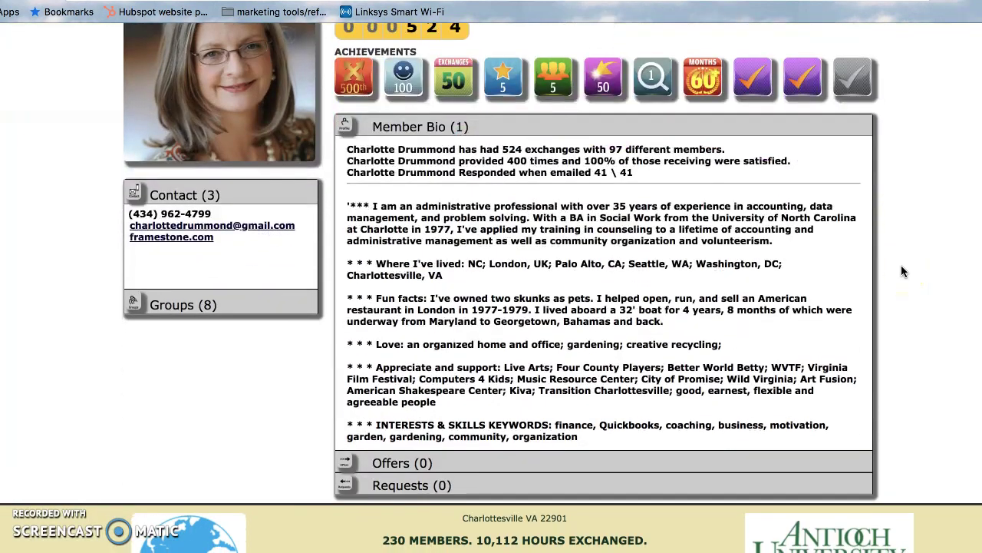
scroll(902, 271, "up", 1)
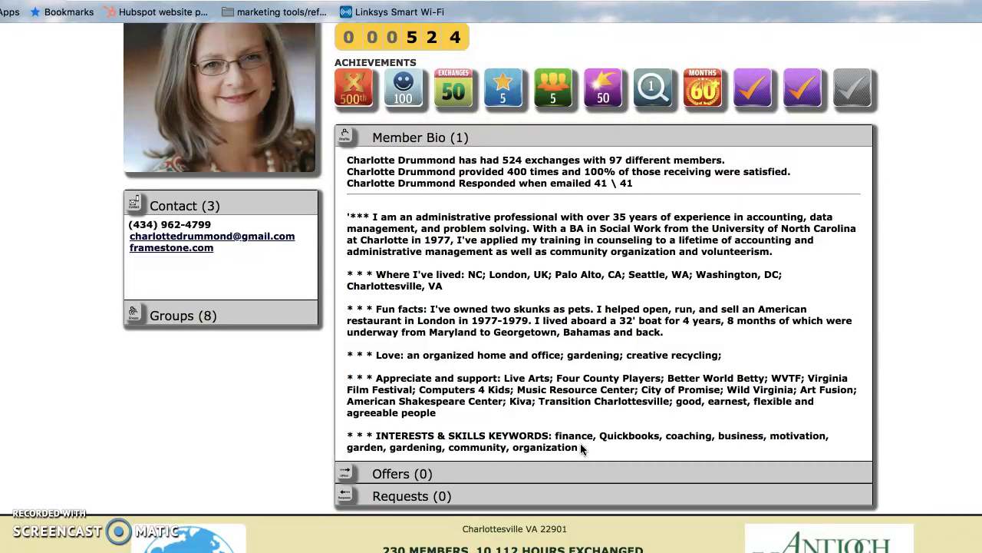
left_click(268, 434)
scroll(268, 434, "up", 3)
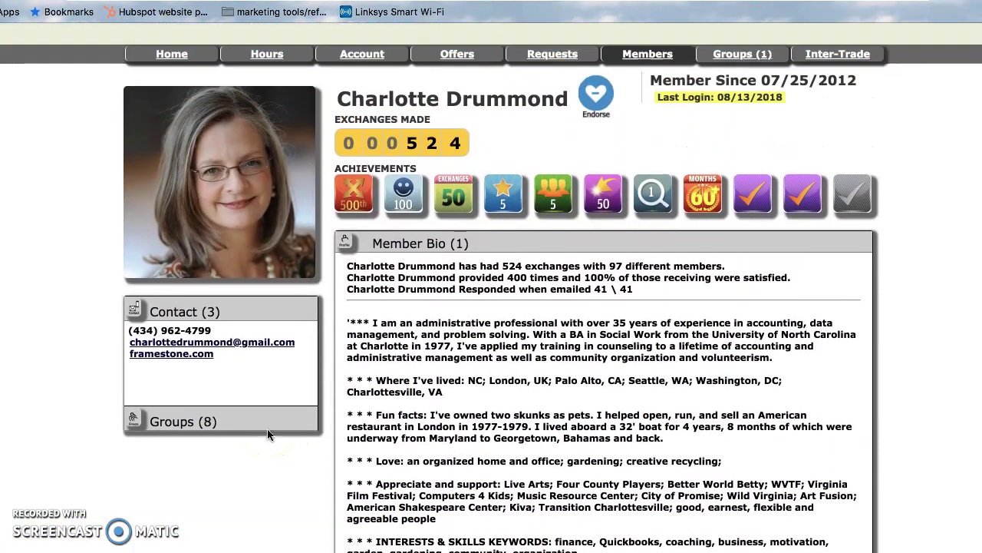
left_click(143, 154)
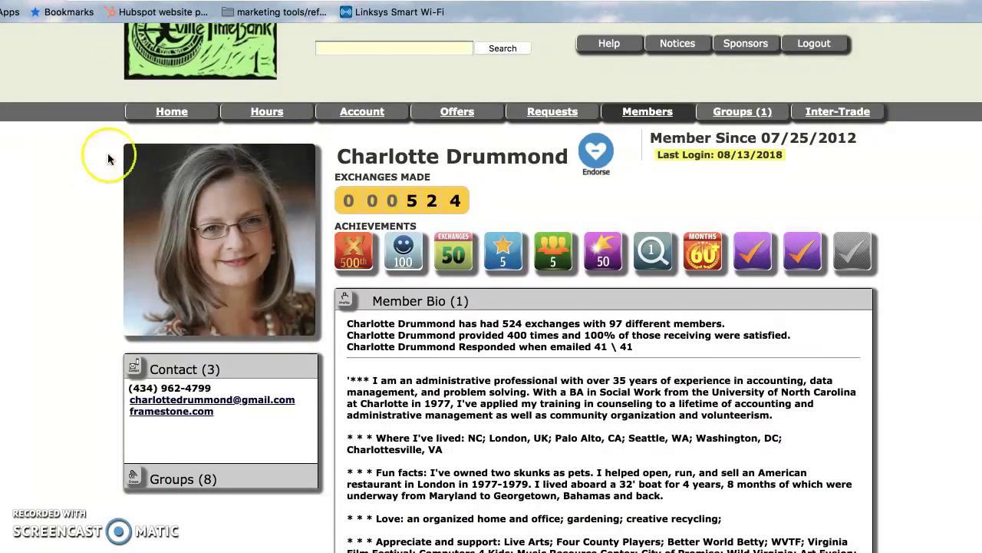
Return to your own account and open the page for uploading a profile image.
left_click(358, 113)
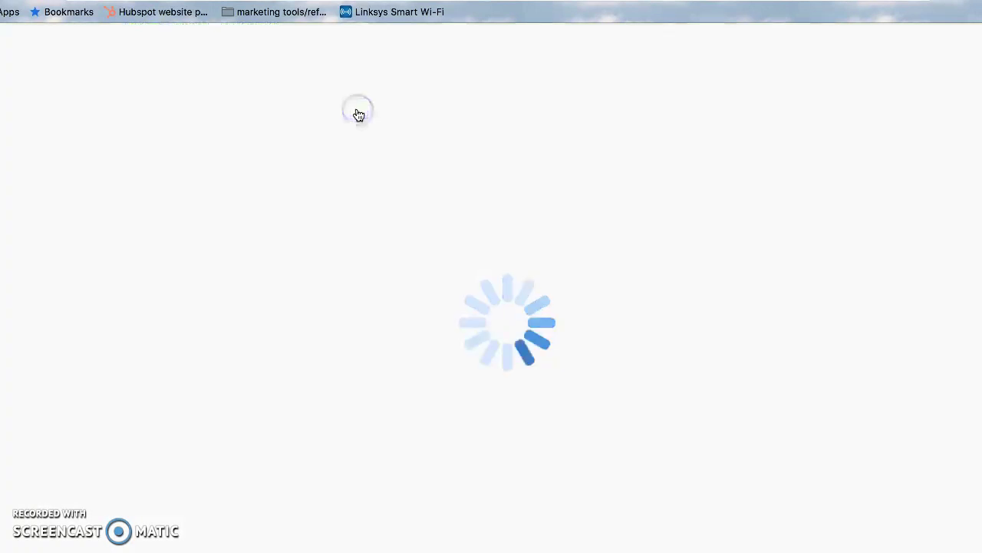
scroll(23, 191, "down", 3)
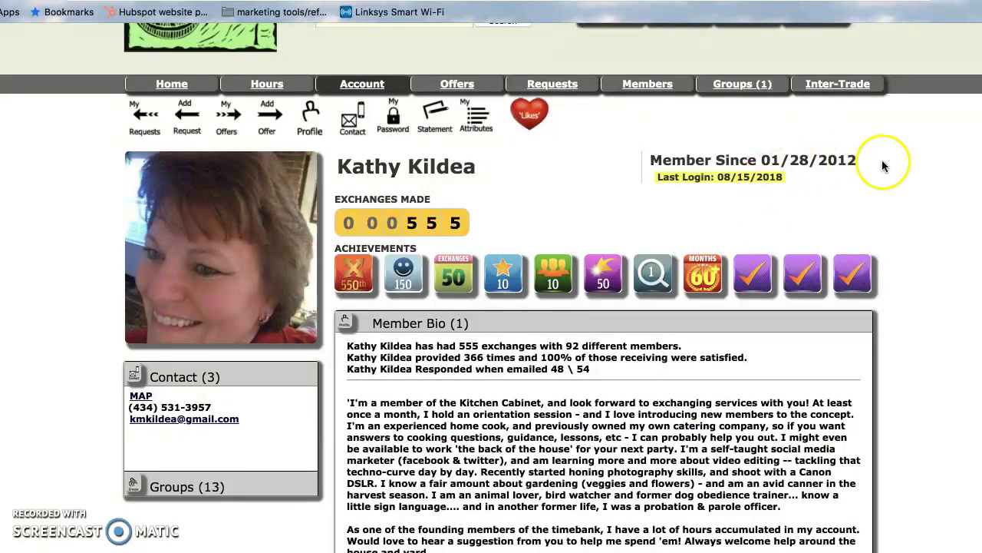
mouse_move(365, 84)
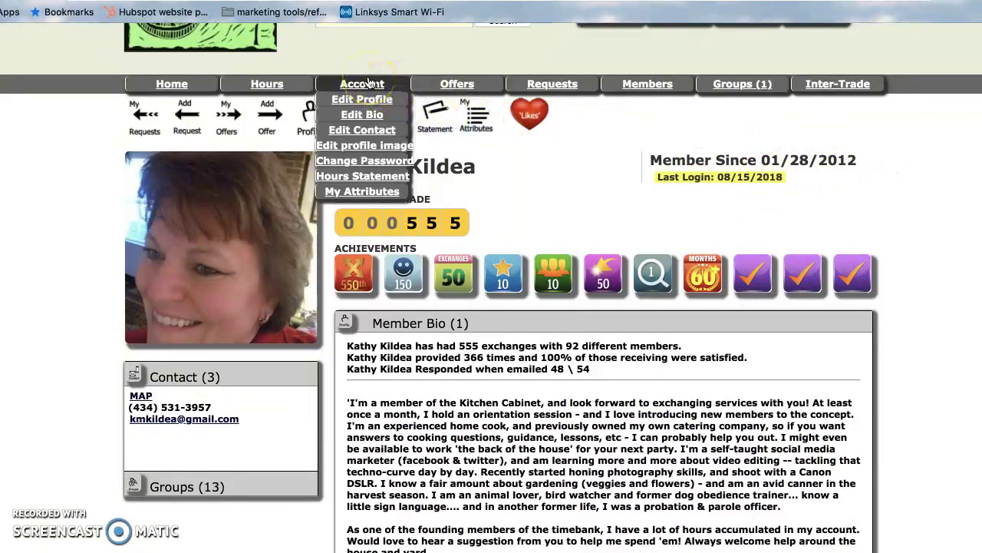
left_click(367, 83)
left_click(358, 149)
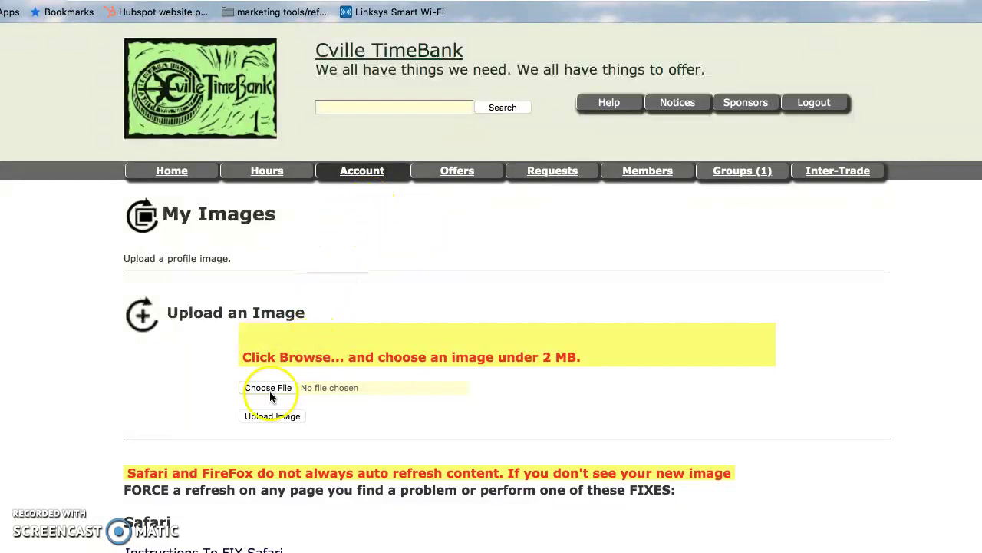
Go back to your own account page and review the photo, achievements and member bio.
mouse_move(346, 178)
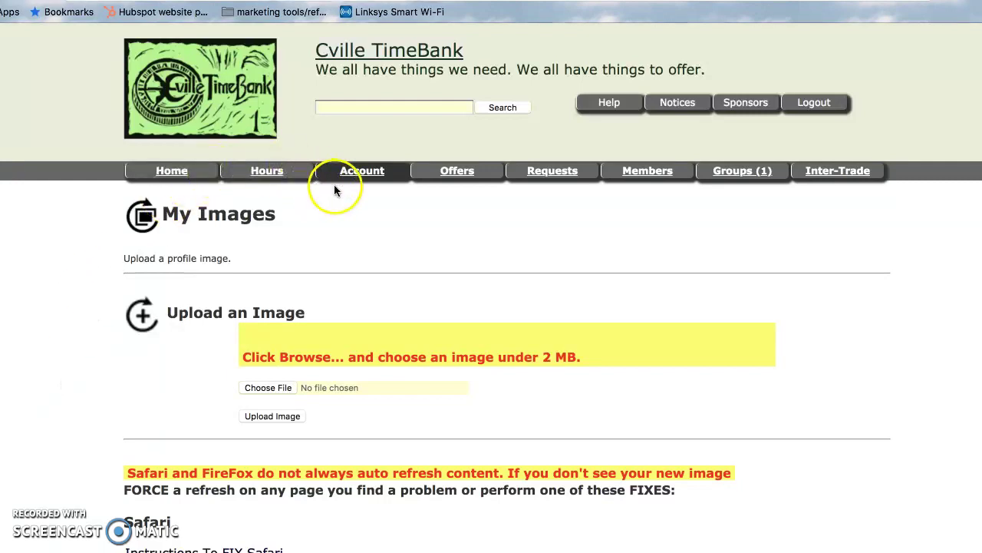
mouse_move(366, 172)
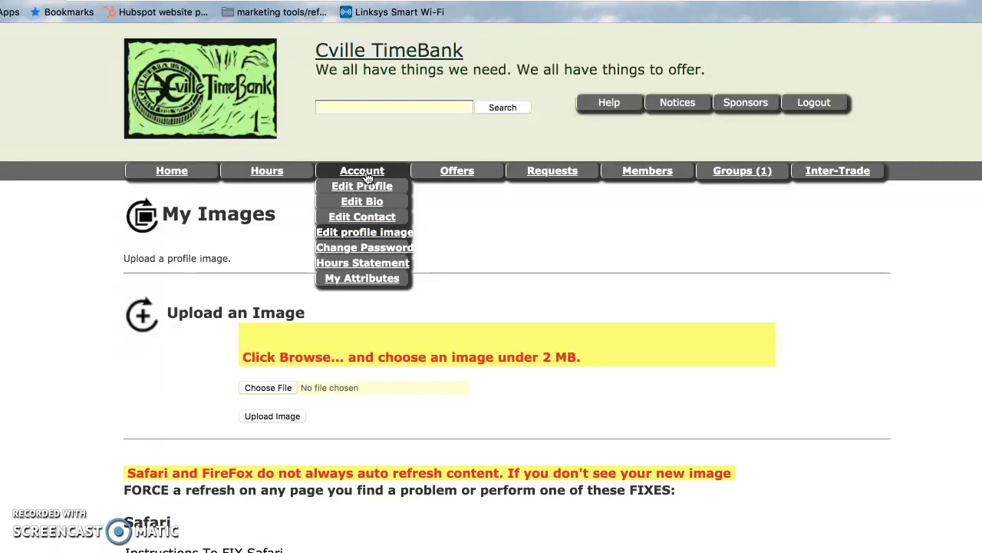
left_click(361, 169)
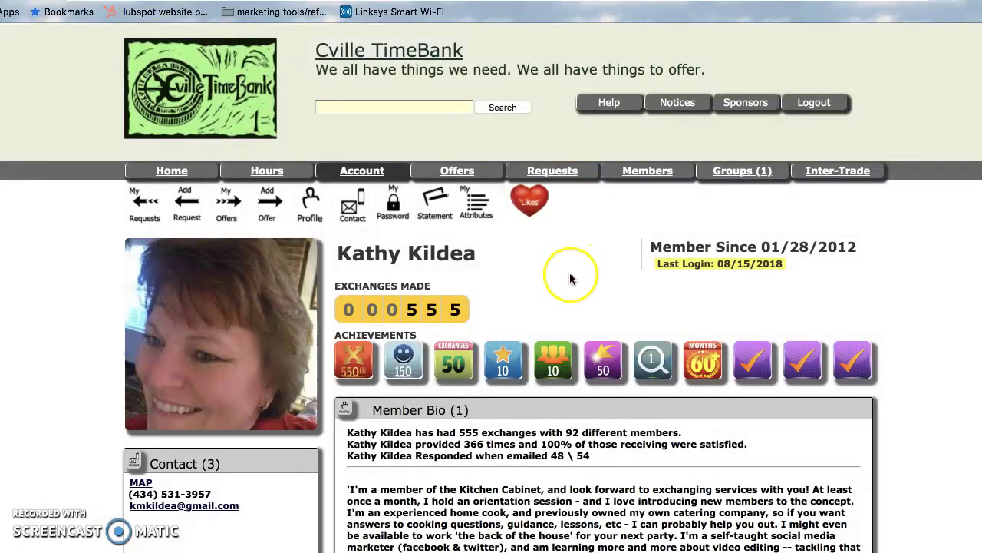
scroll(570, 276, "down", 3)
scroll(570, 278, "down", 1)
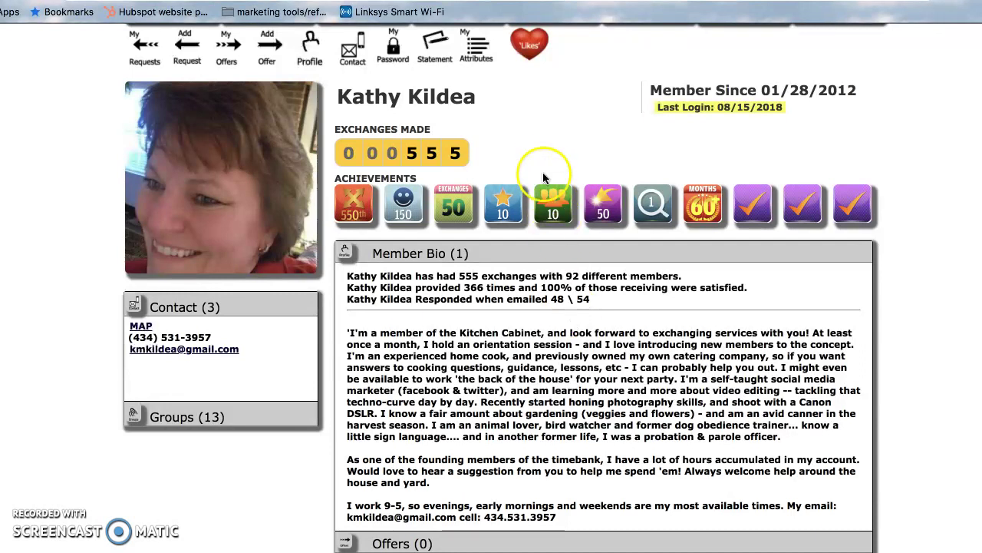
scroll(542, 151, "up", 2)
scroll(541, 152, "up", 1)
Open your profile for editing and enlarge the My Bio text box to show more of its text.
mouse_move(345, 108)
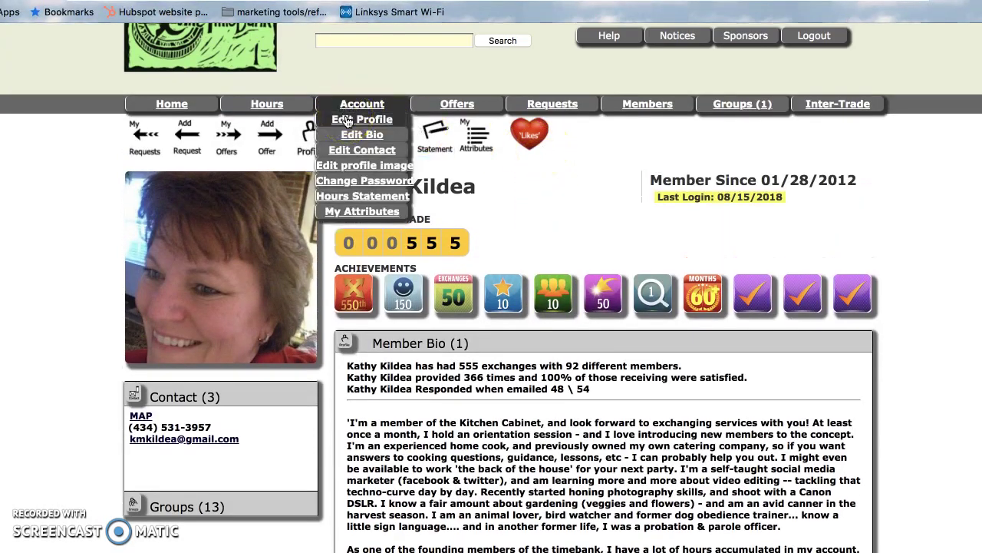
left_click(347, 120)
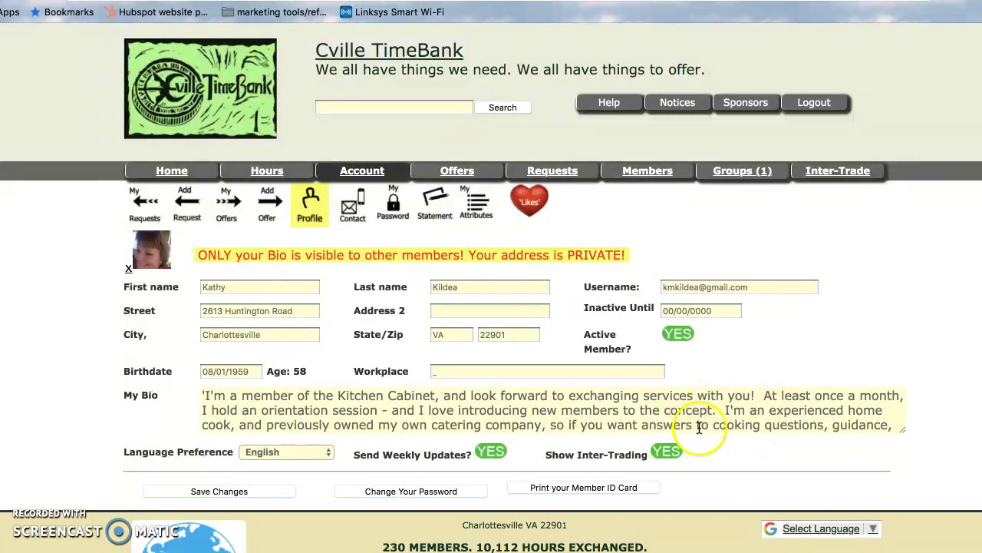
left_click(902, 430)
left_click_drag(902, 431, 890, 529)
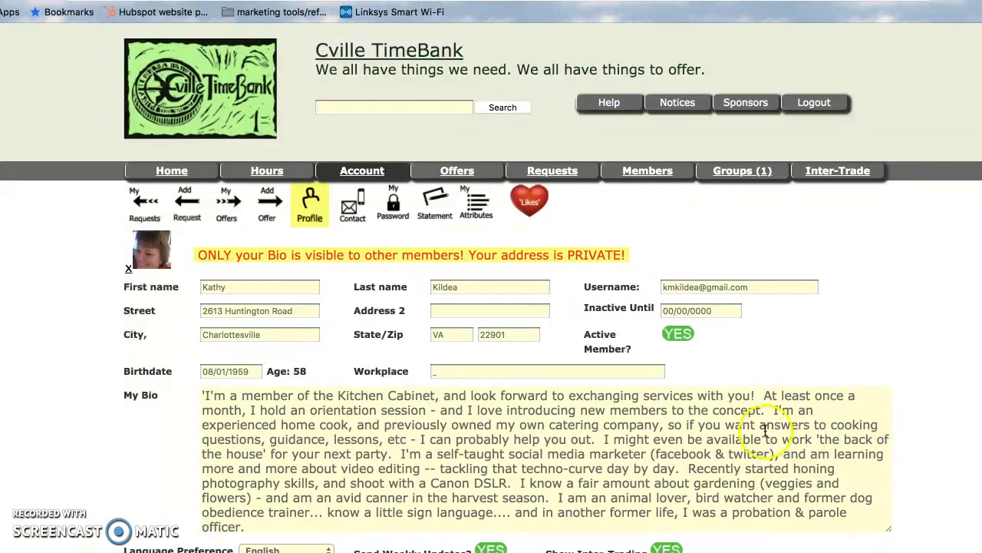
Examine the rest of the bio text, the personal detail fields and the preference settings on the profile form.
scroll(620, 434, "down", 1)
scroll(619, 433, "down", 5)
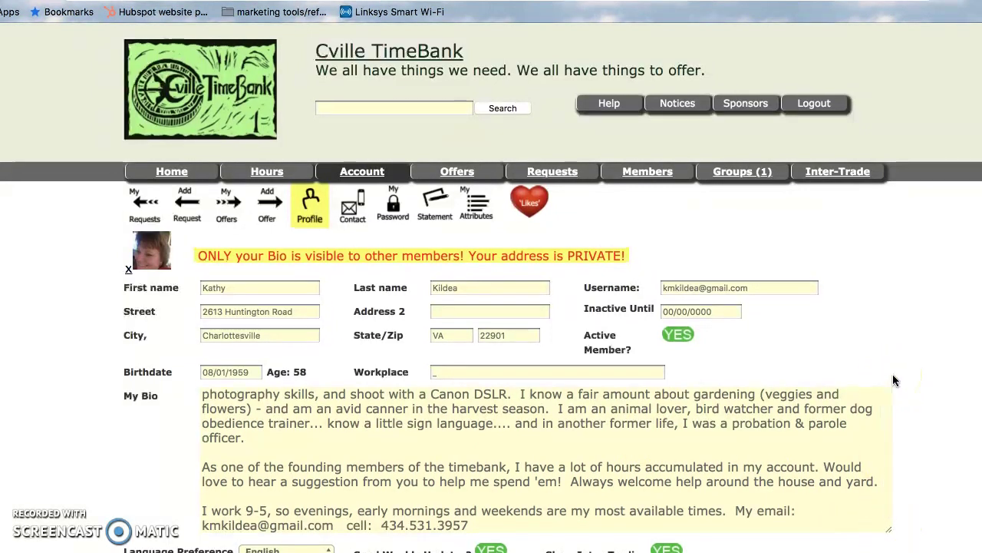
scroll(798, 406, "up", 2)
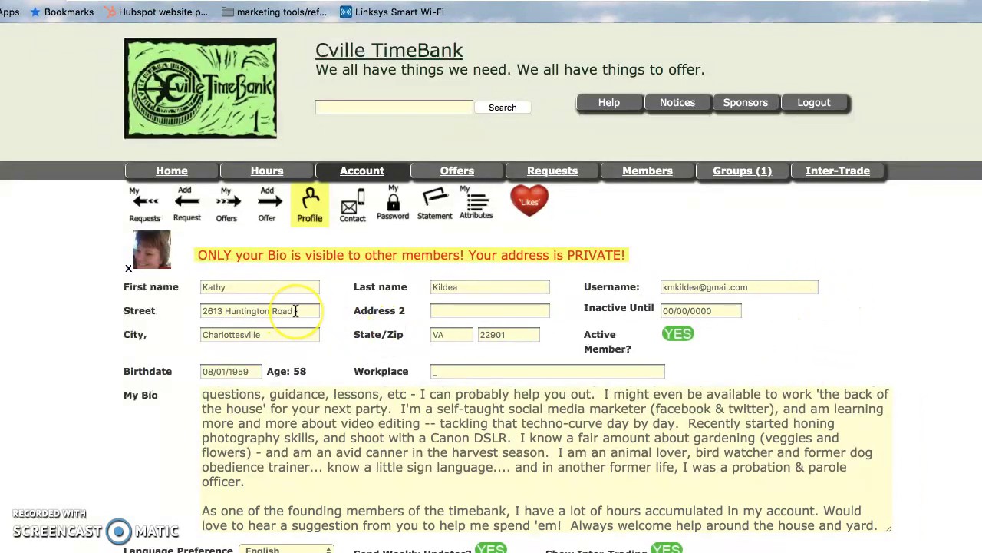
scroll(295, 310, "down", 2)
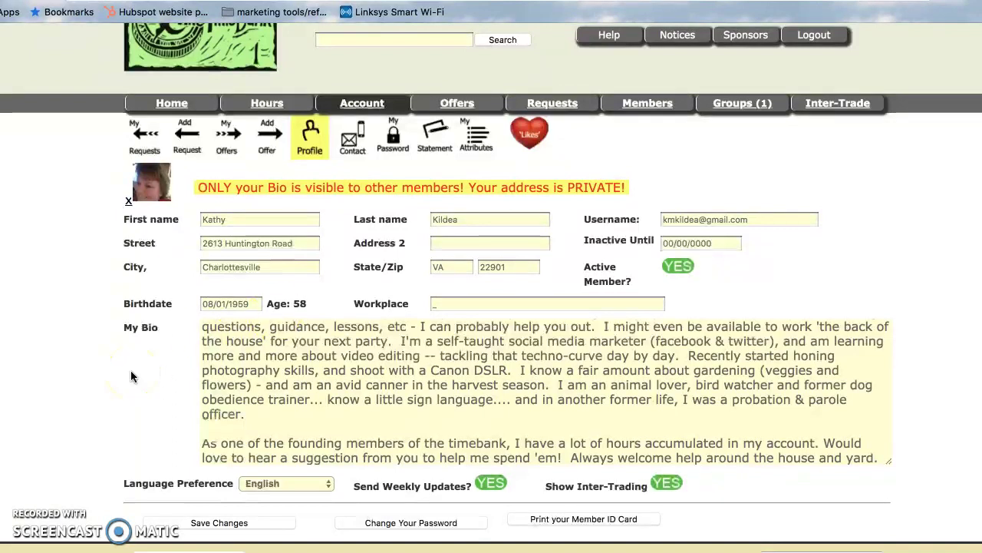
scroll(130, 370, "up", 2)
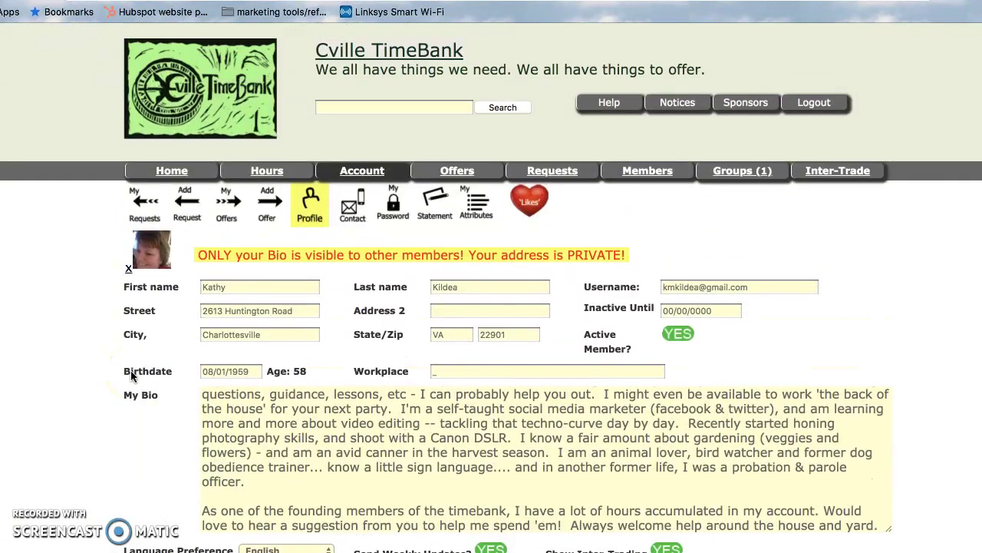
scroll(130, 374, "down", 1)
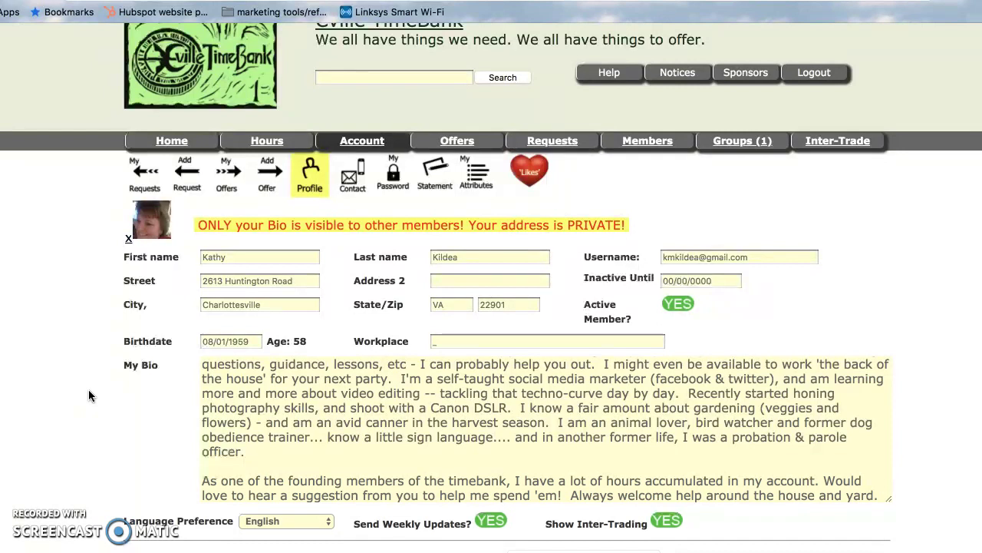
scroll(88, 389, "up", 1)
scroll(88, 389, "down", 1)
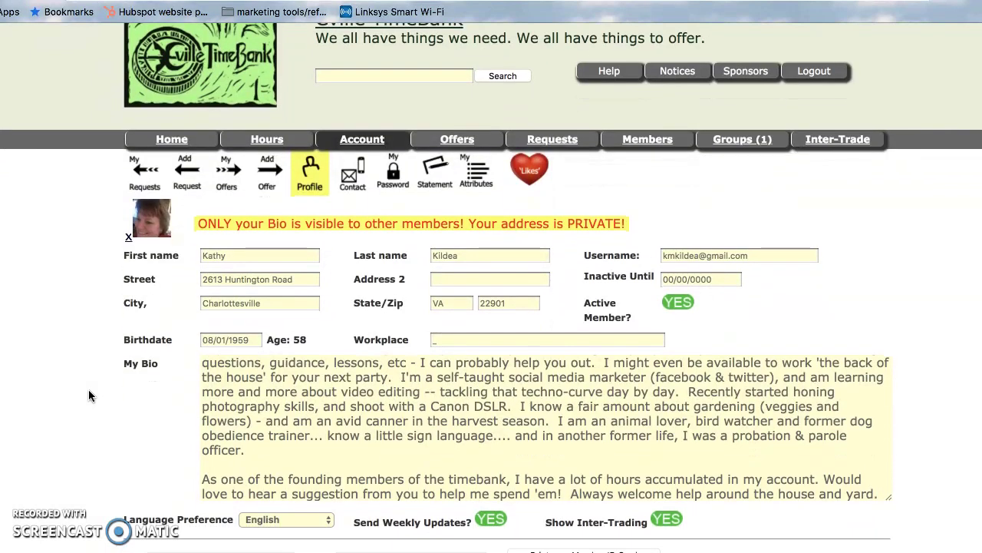
scroll(89, 389, "up", 1)
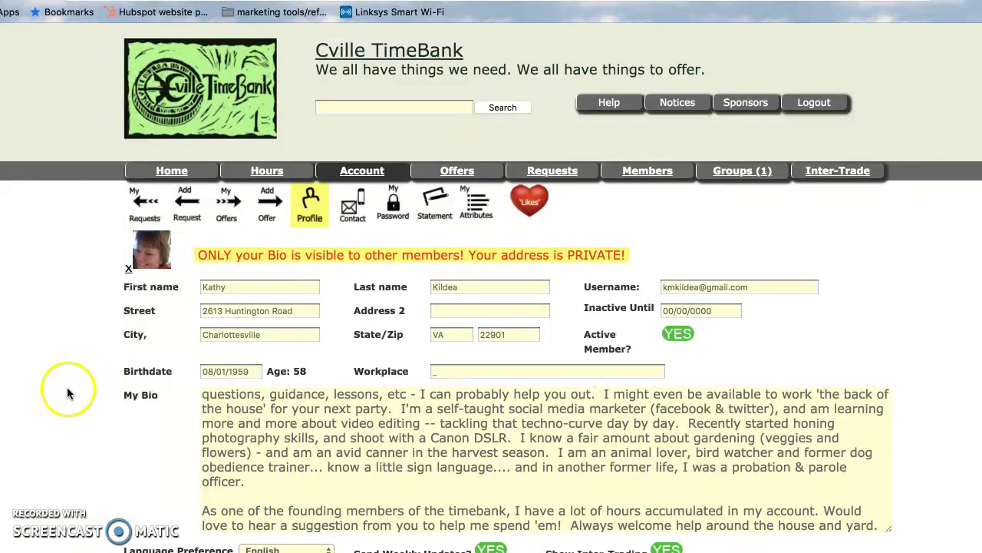
scroll(63, 392, "down", 2)
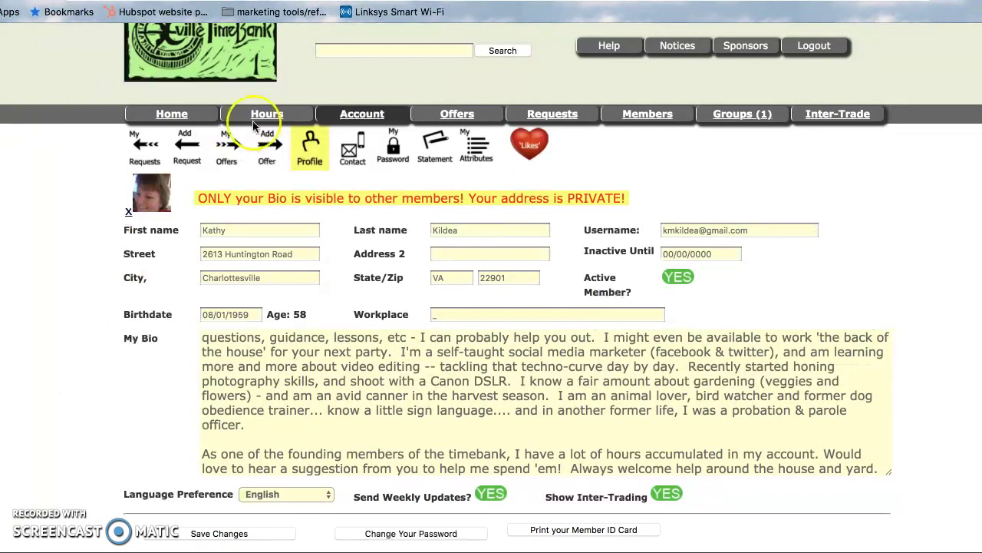
Open your contact information page and review the listed entries and their privacy settings.
left_click(352, 153)
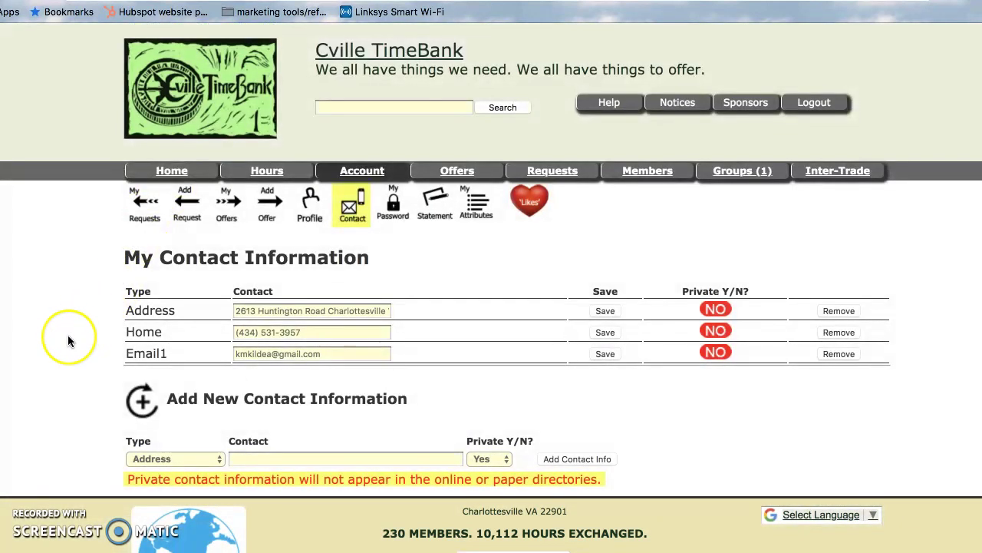
scroll(67, 338, "down", 1)
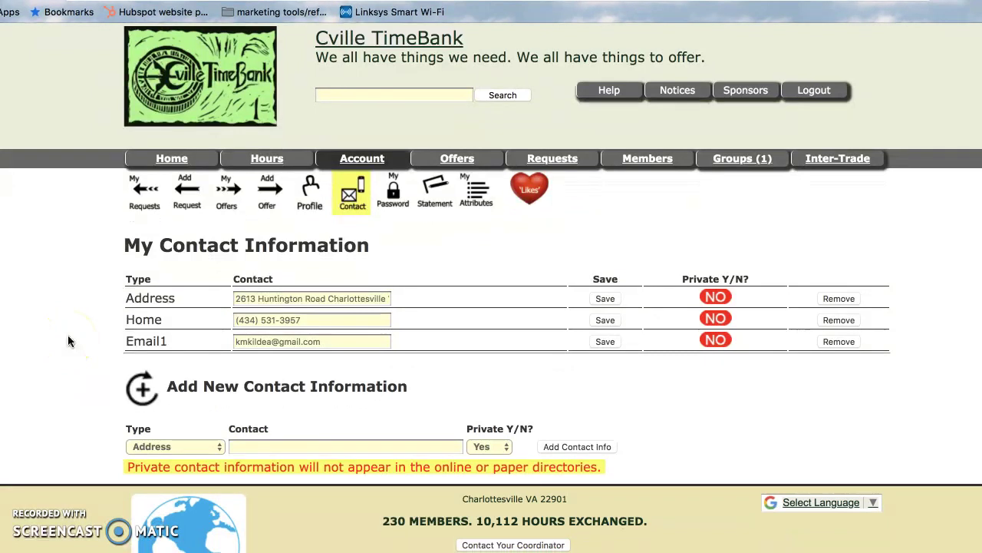
left_click(185, 161)
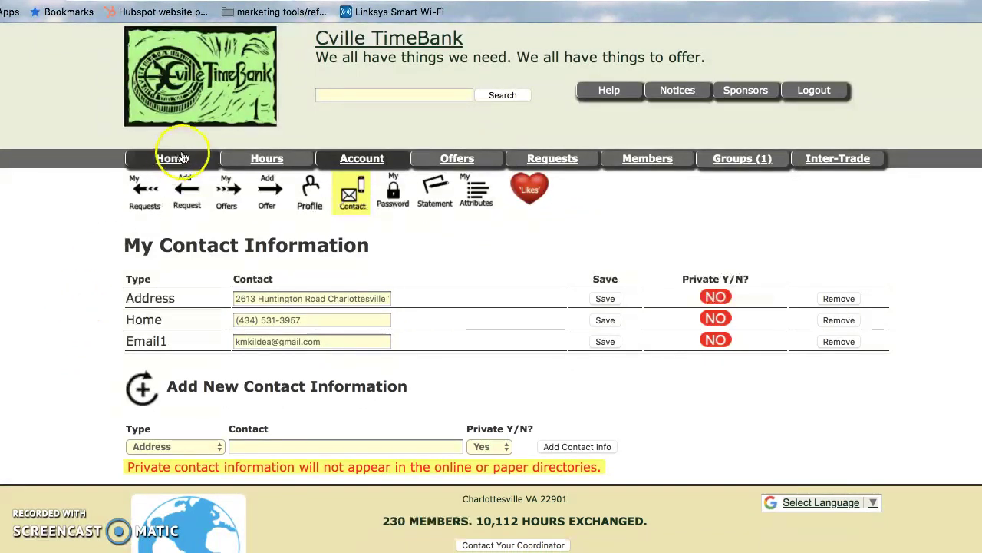
Return to your account page and highlight the e-mail address shown in its Contact section.
left_click(351, 165)
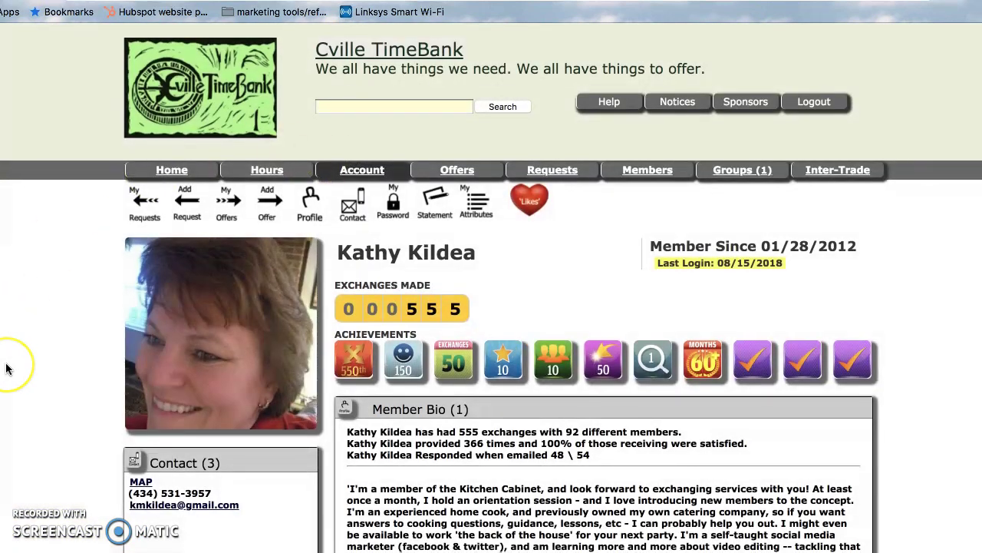
scroll(6, 369, "down", 3)
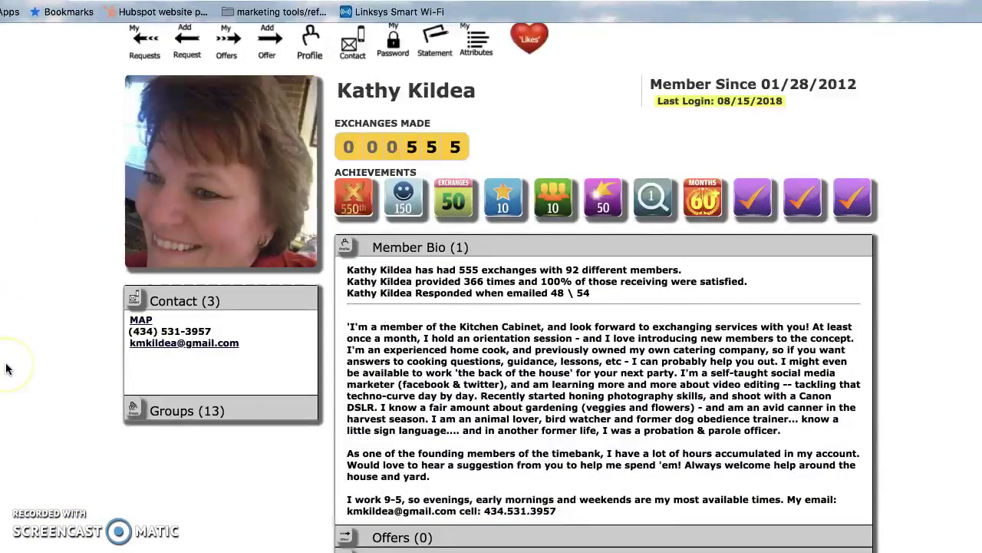
triple_click(183, 349)
left_click(69, 364)
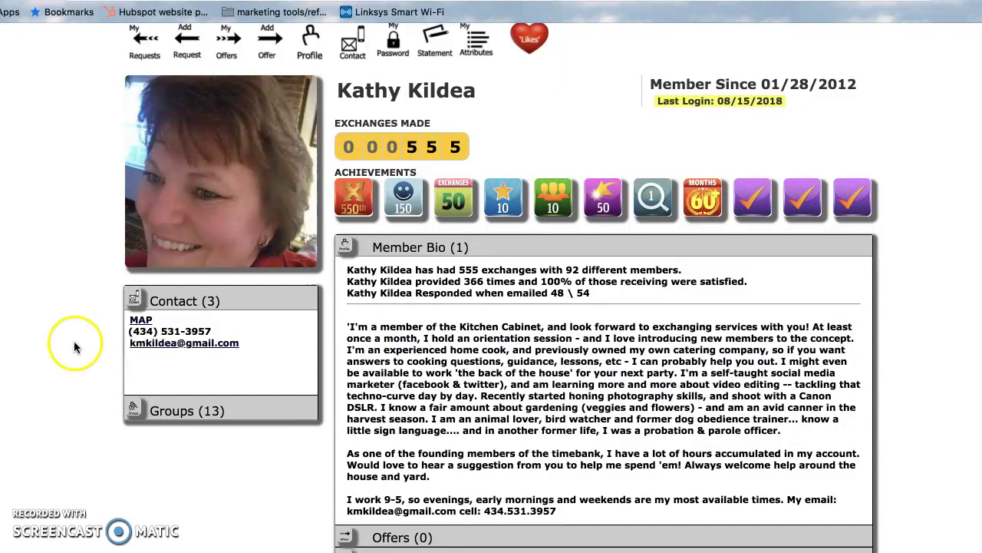
triple_click(154, 351)
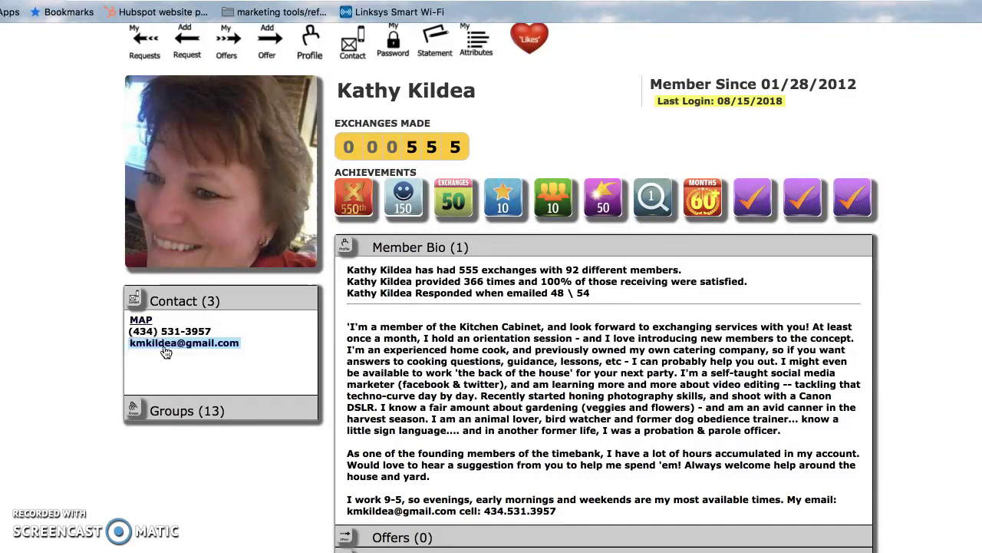
left_click(76, 349)
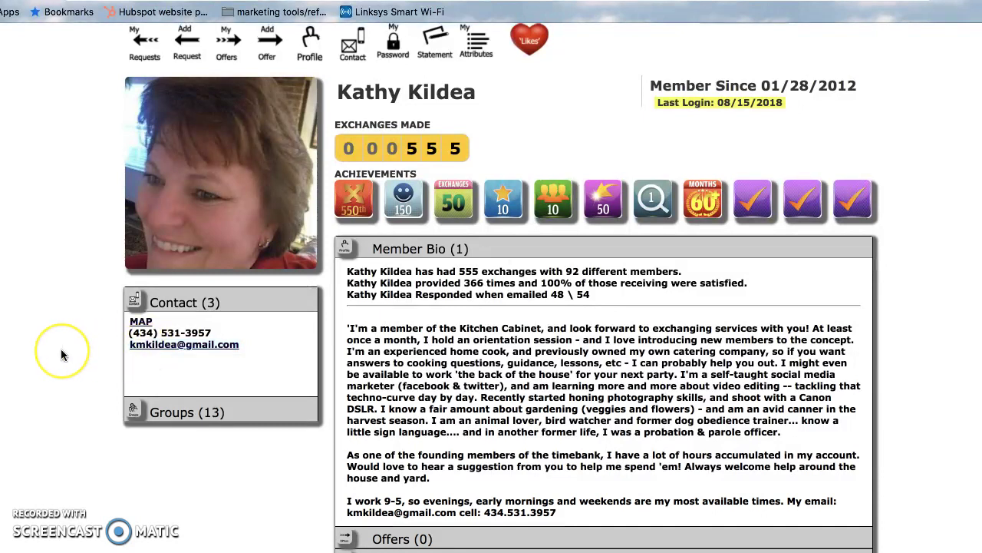
scroll(60, 349, "up", 3)
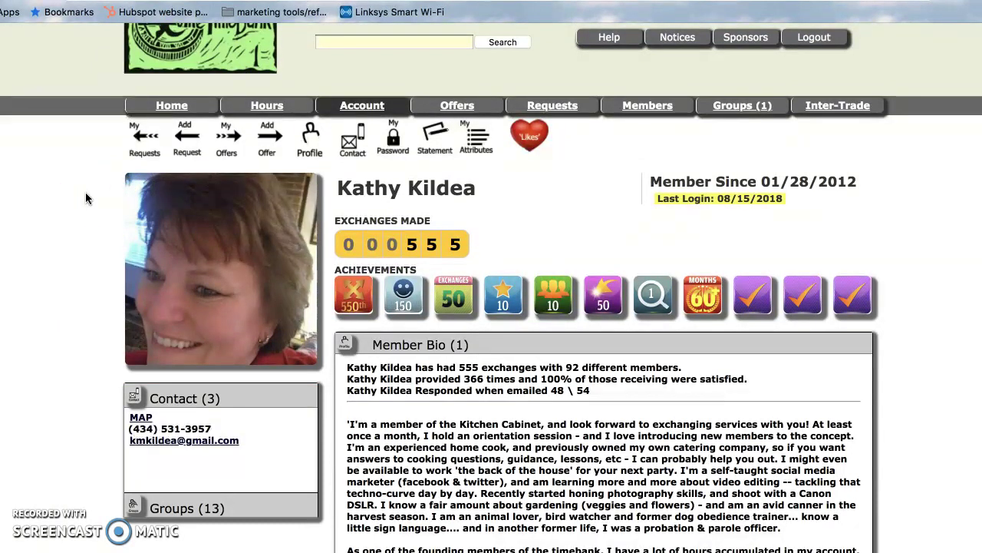
scroll(86, 198, "up", 1)
Open your contact information for editing and make the Email1 entry private.
mouse_move(350, 121)
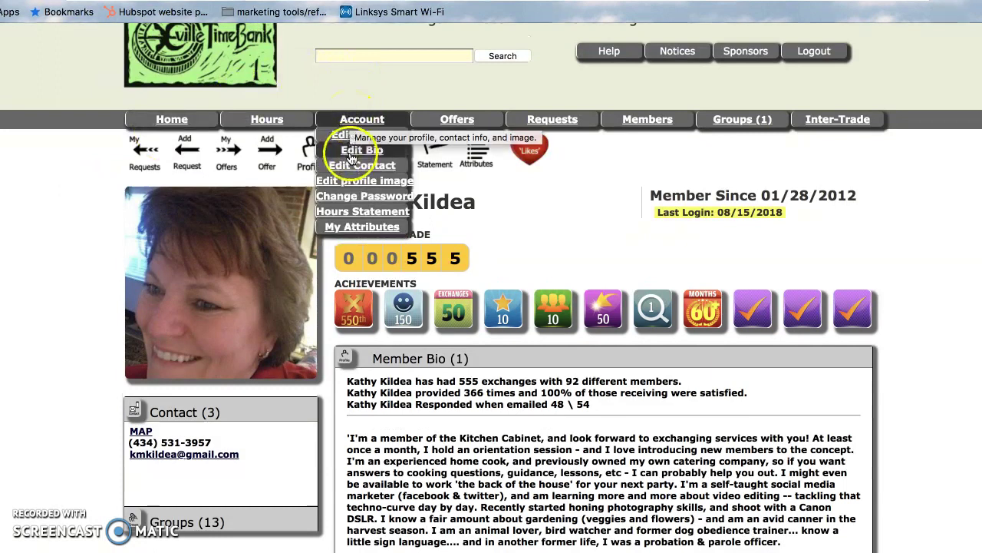
left_click(353, 137)
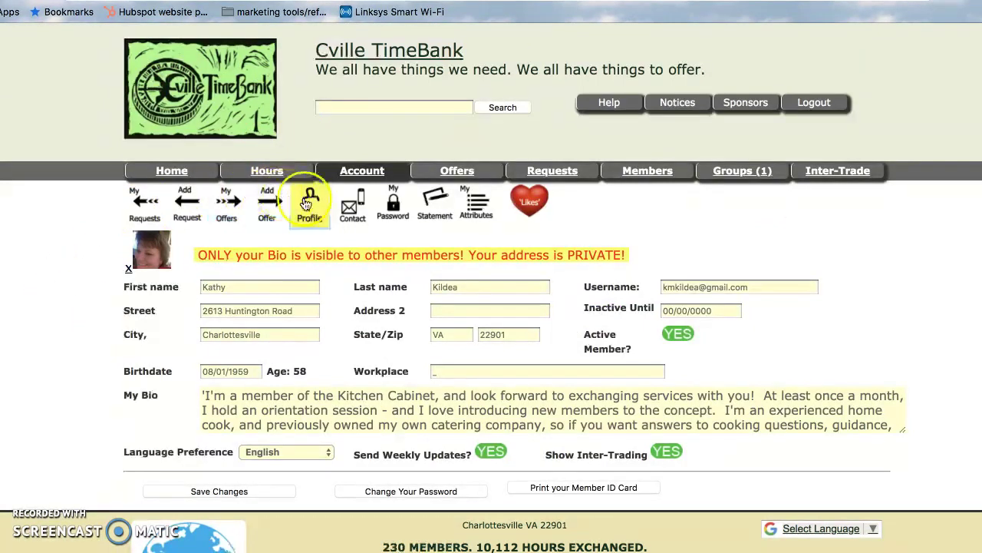
mouse_move(327, 169)
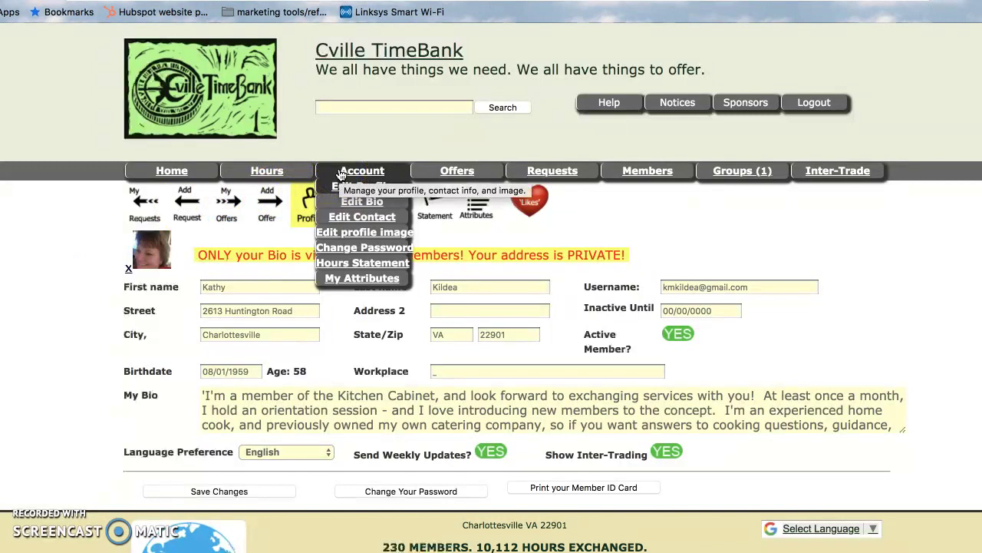
left_click(338, 217)
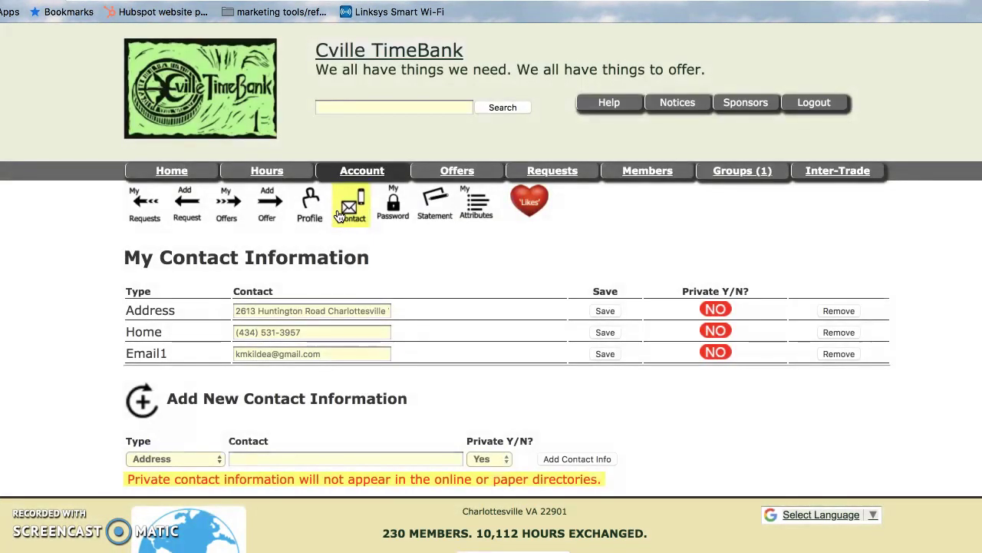
left_click(648, 266)
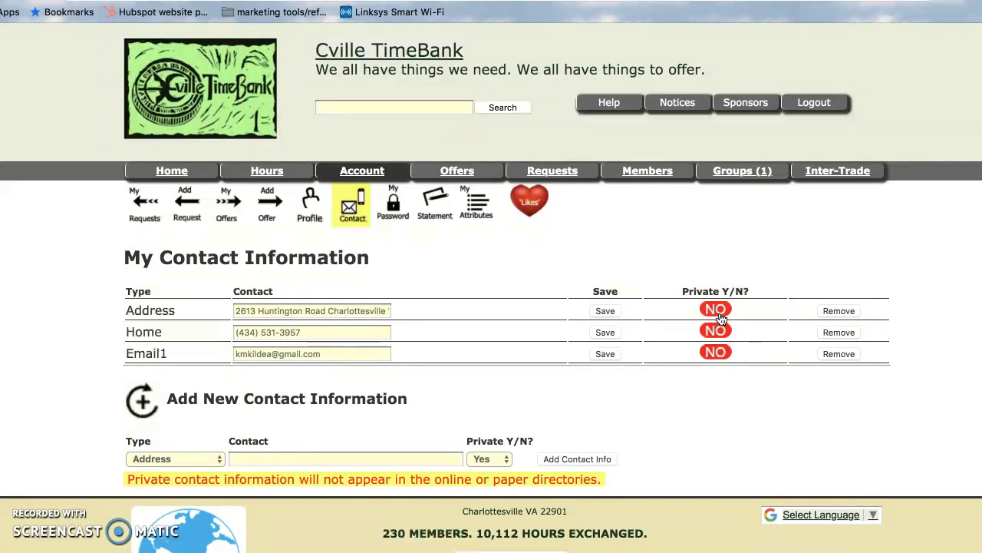
left_click(716, 353)
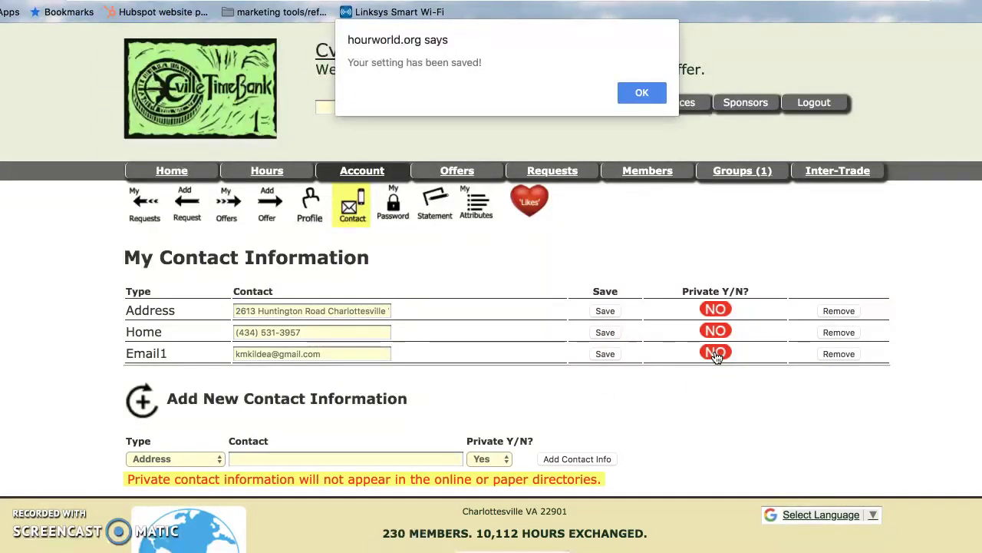
left_click(635, 93)
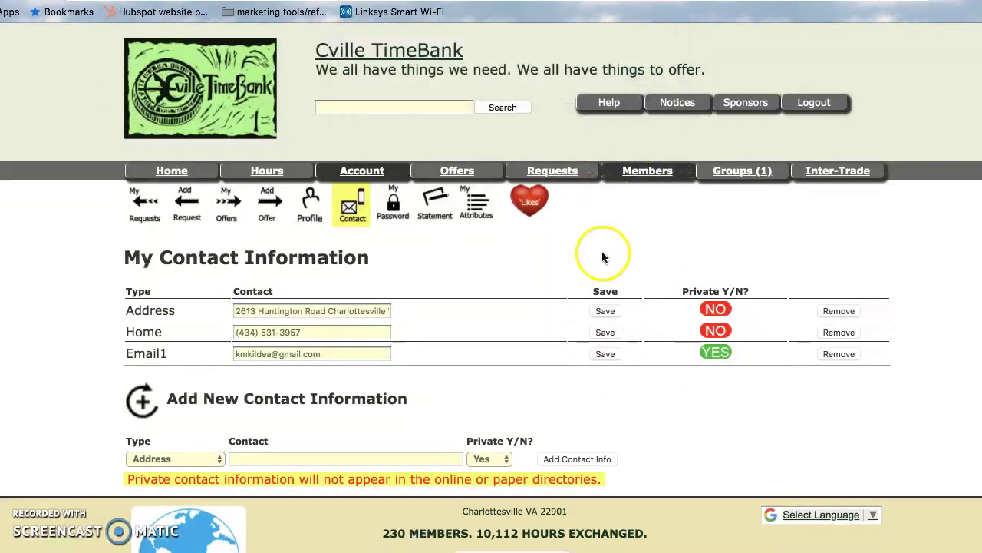
Go back to your account page and check how the private e-mail entry appears in the Contact section.
mouse_move(407, 176)
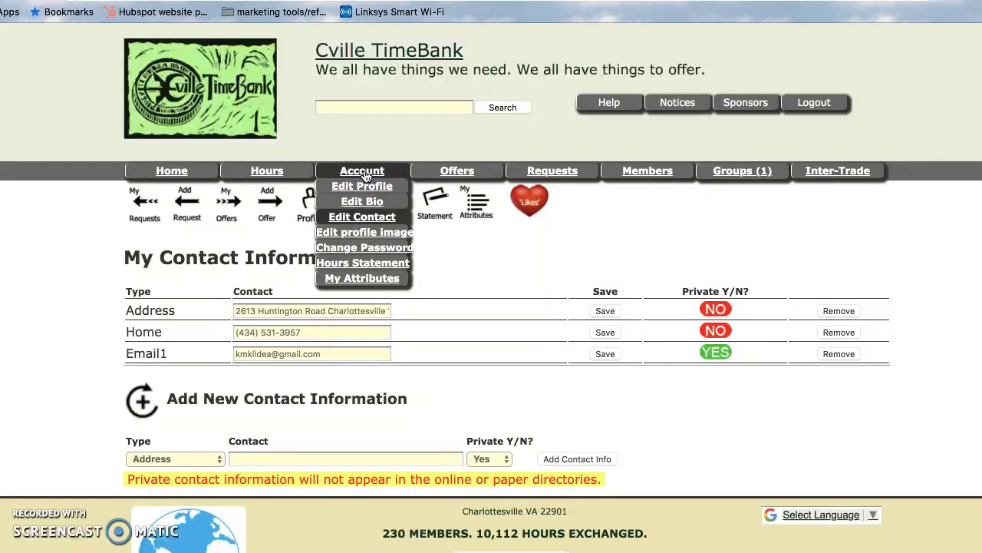
left_click(366, 176)
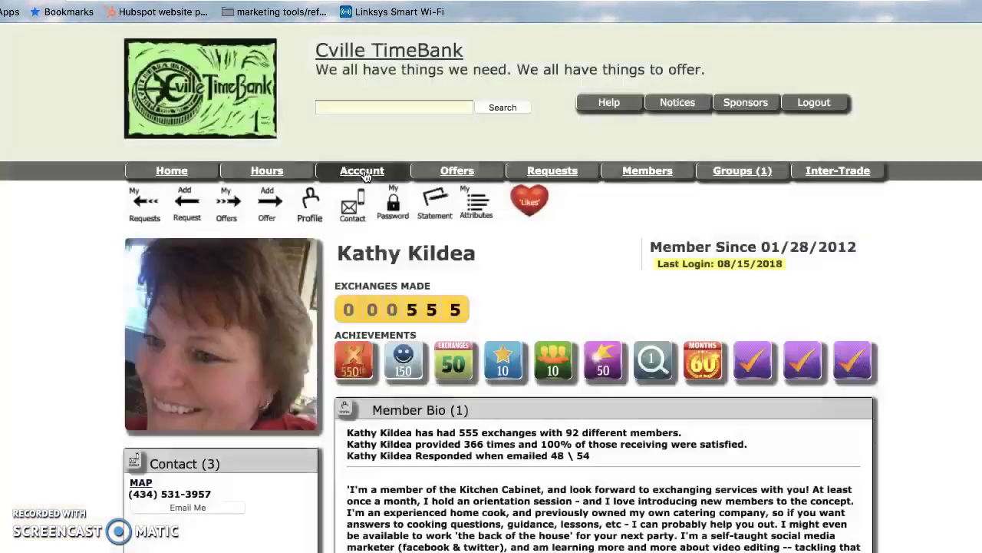
scroll(33, 317, "down", 3)
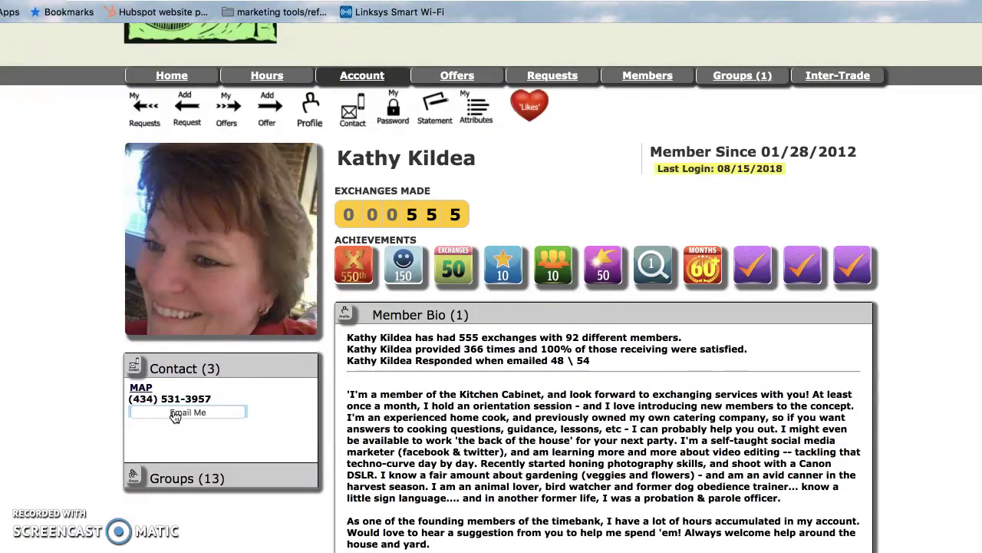
left_click(76, 400)
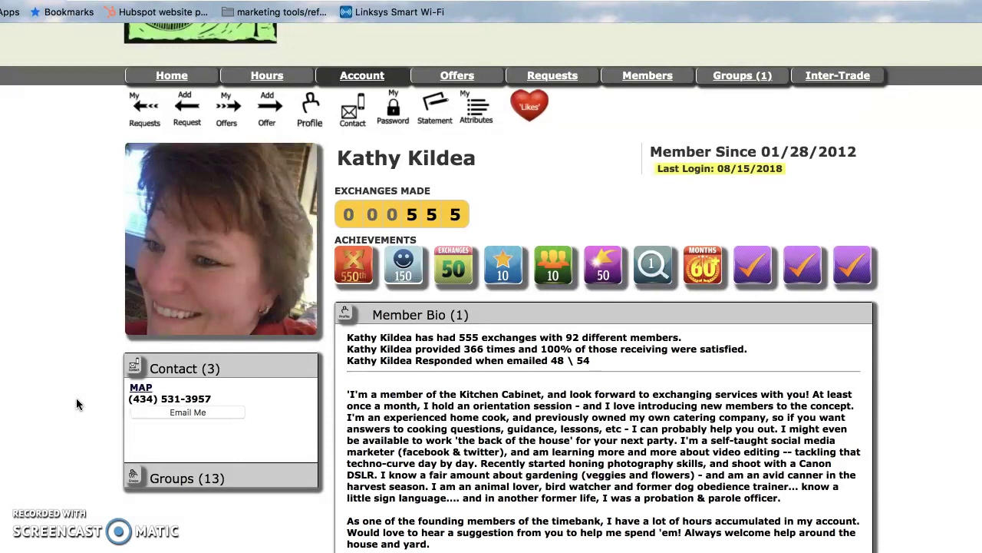
scroll(77, 404, "up", 2)
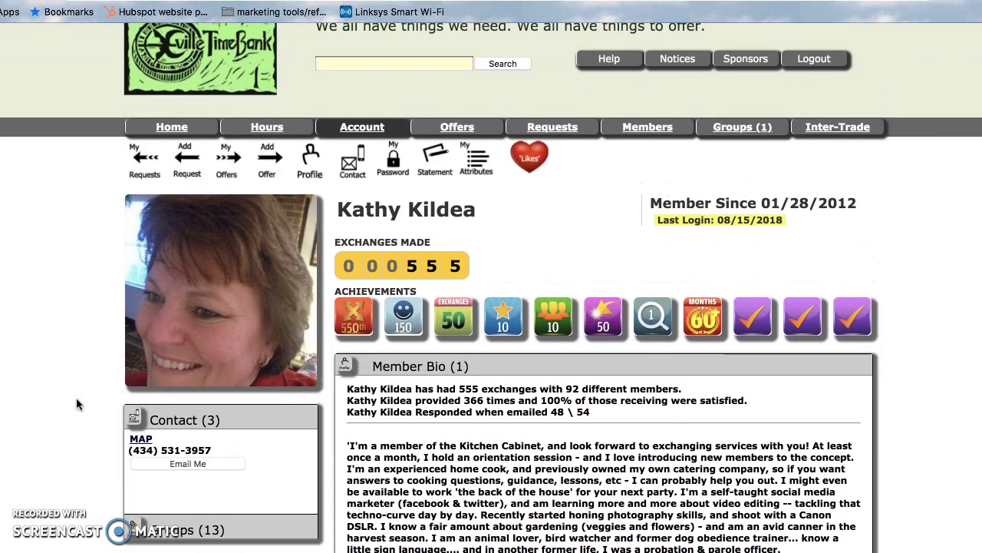
scroll(76, 405, "down", 1)
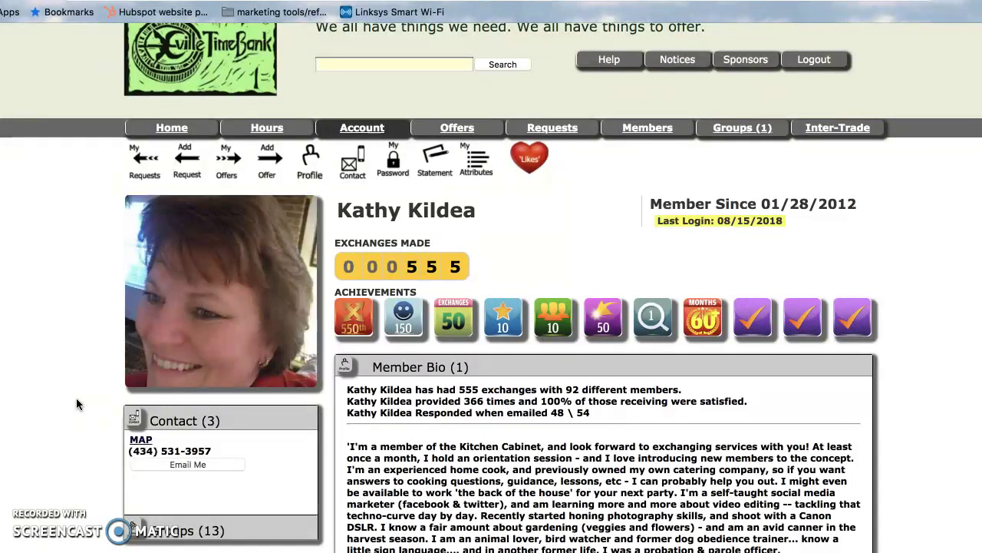
scroll(77, 404, "down", 1)
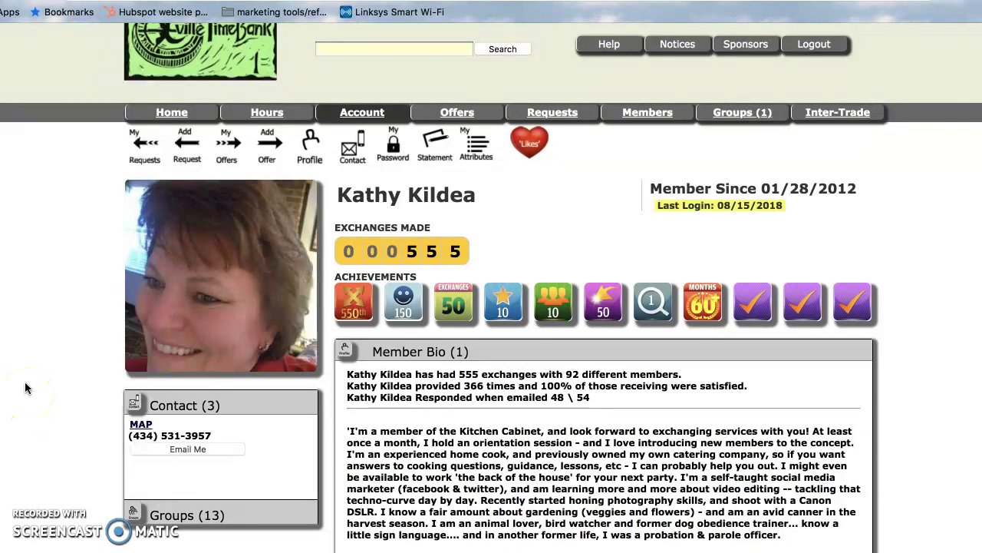
scroll(25, 387, "down", 2)
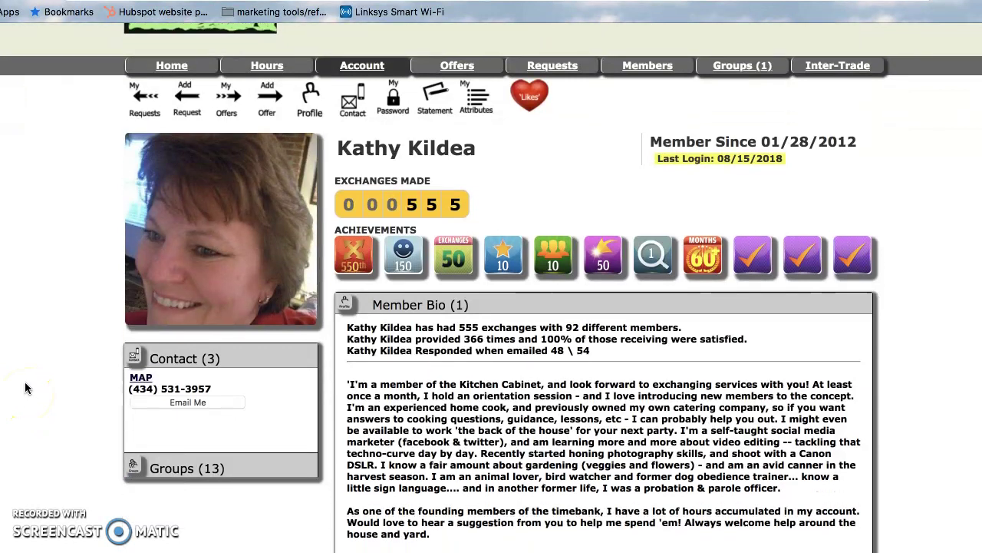
scroll(25, 387, "up", 2)
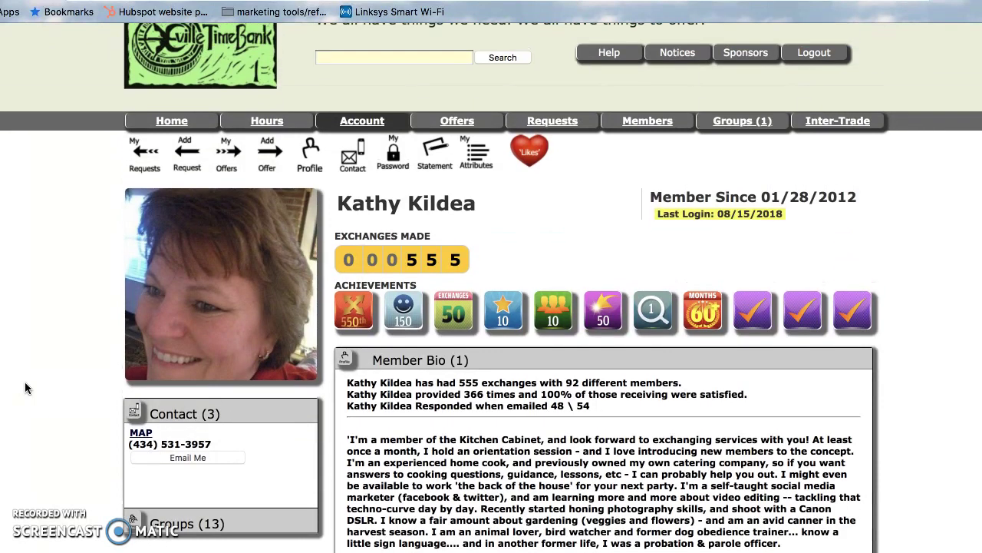
scroll(26, 388, "down", 3)
scroll(25, 388, "down", 2)
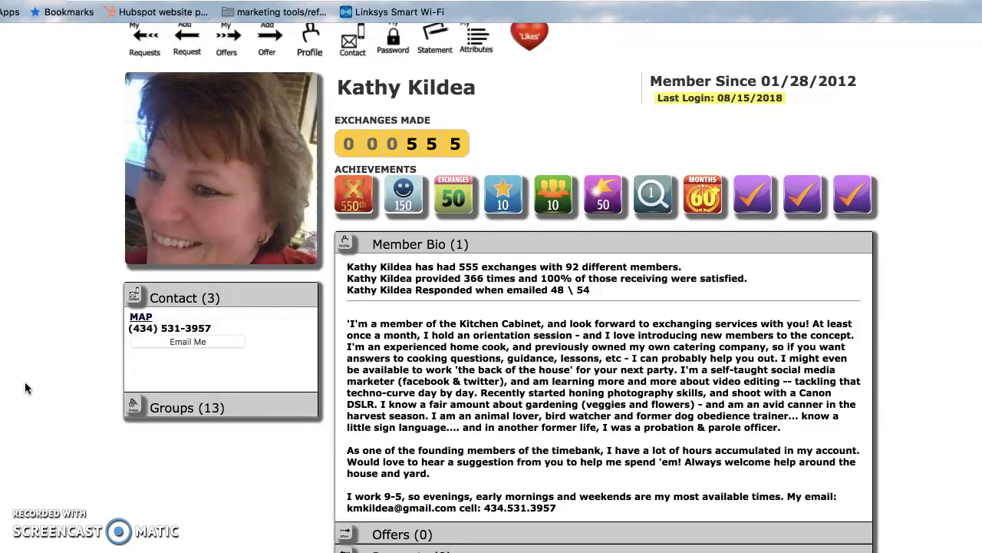
left_click(28, 398)
scroll(27, 393, "up", 2)
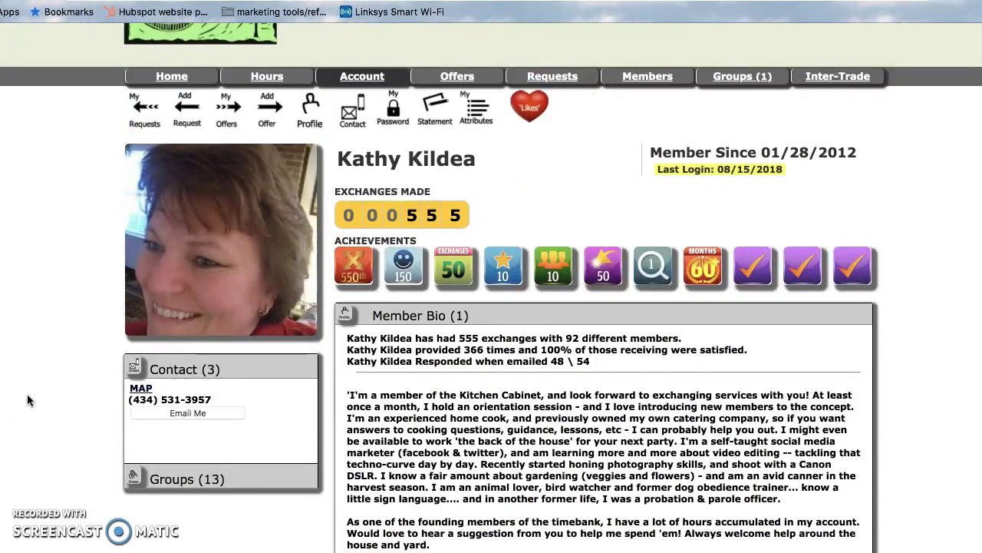